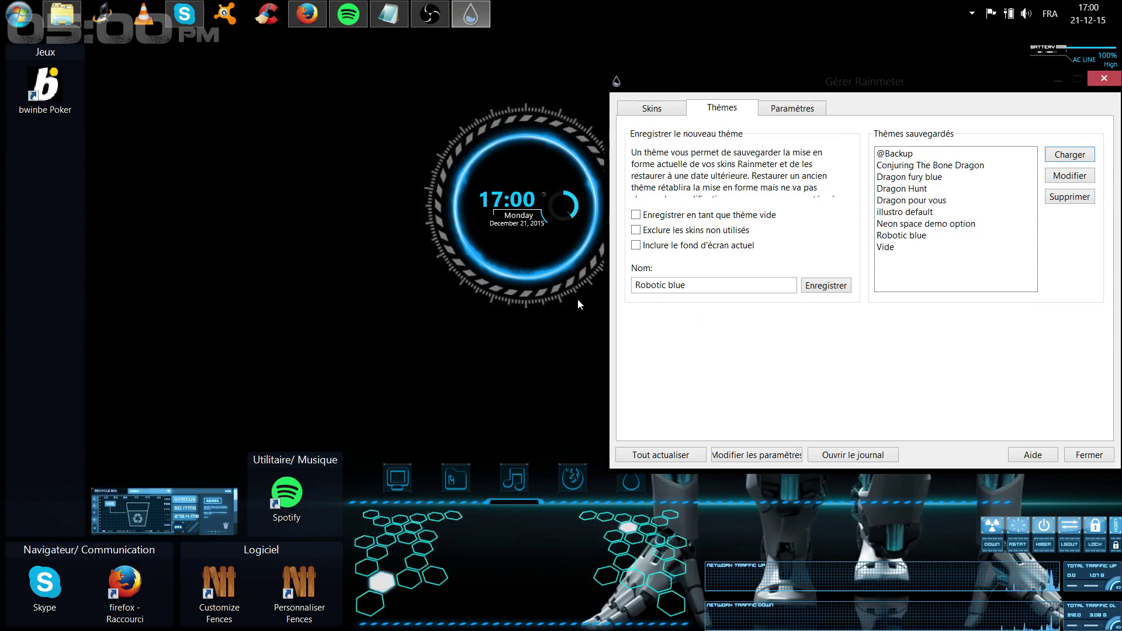
View the saved Rainmeter themes, such as Robotic blue, near the Google News skin.
mouse_move(241, 222)
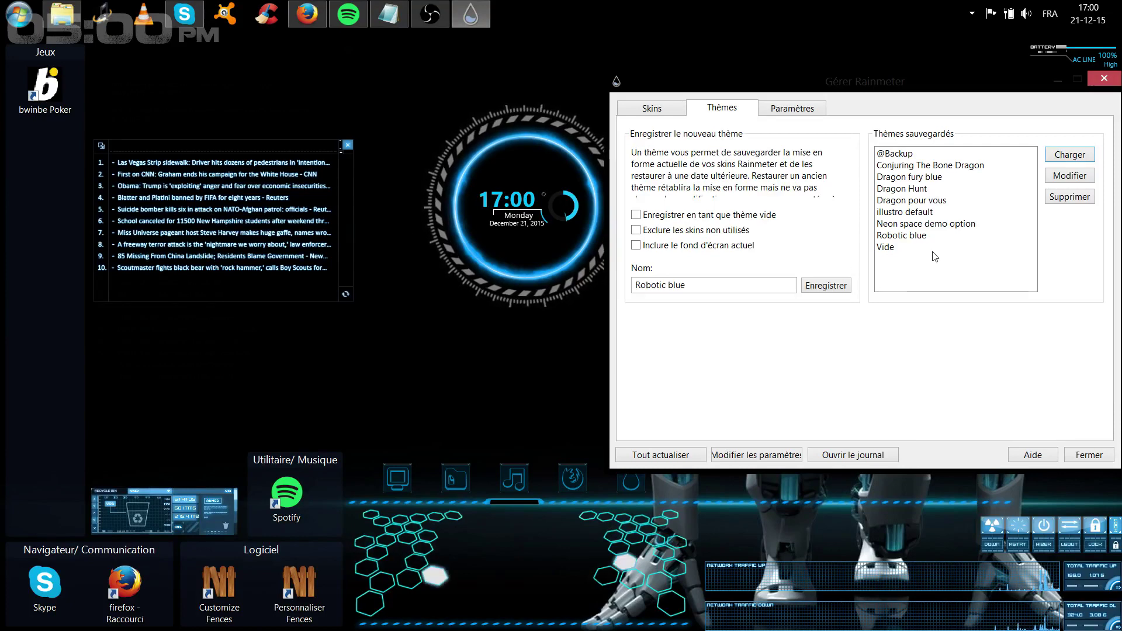
mouse_move(244, 187)
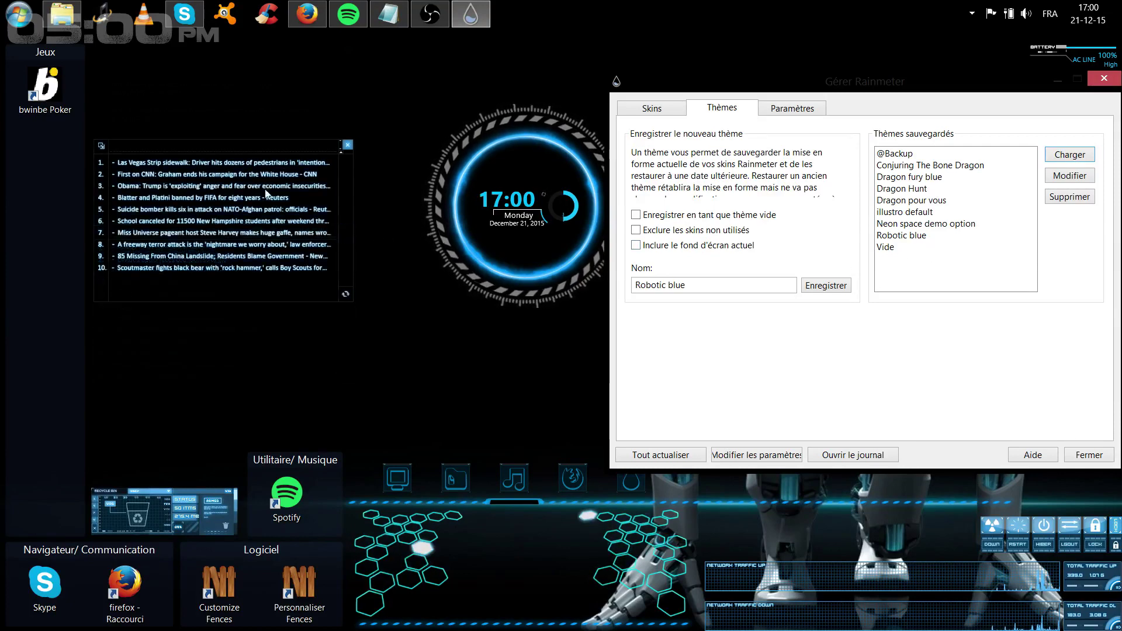
Open the Google News skin's settings and try Augmenter on hover, then revert to Diminuer.
right_click(244, 187)
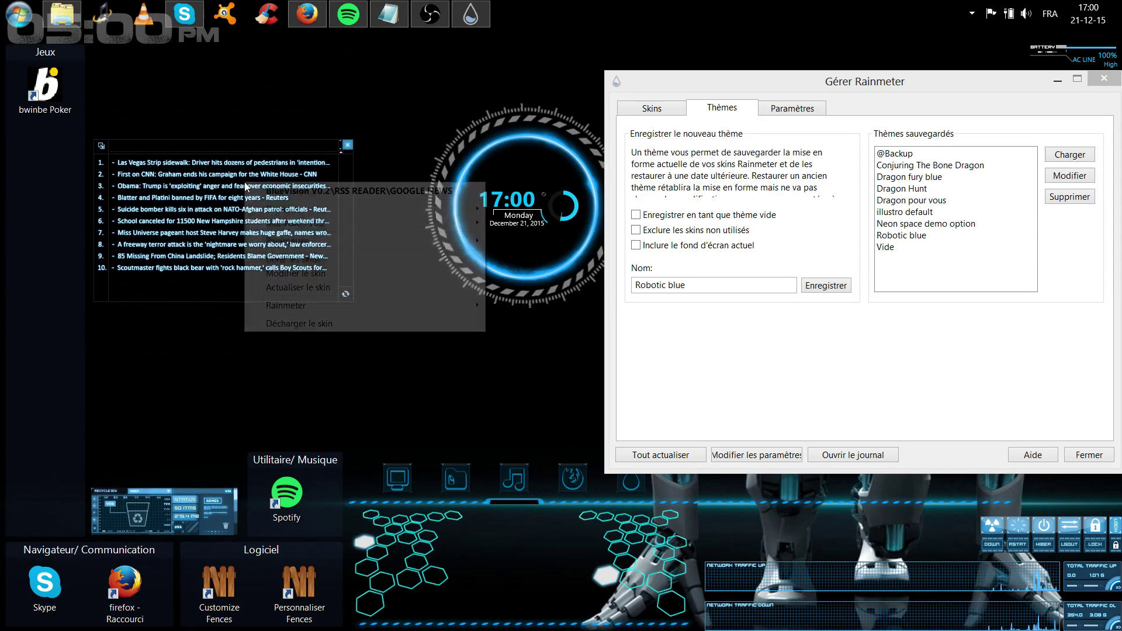
left_click(304, 260)
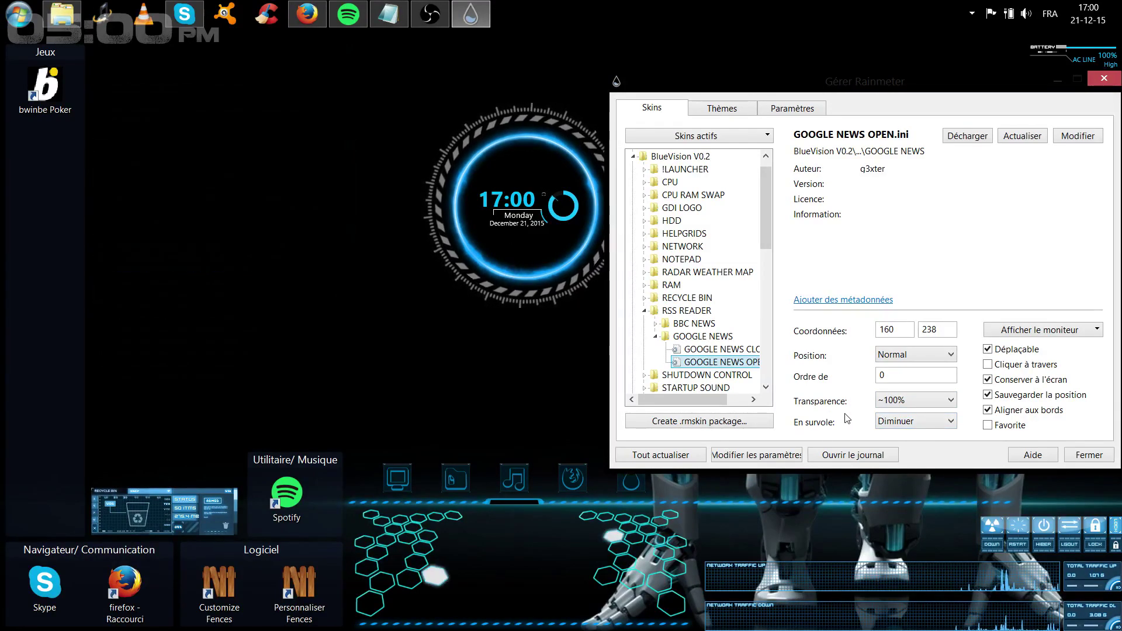
left_click(894, 421)
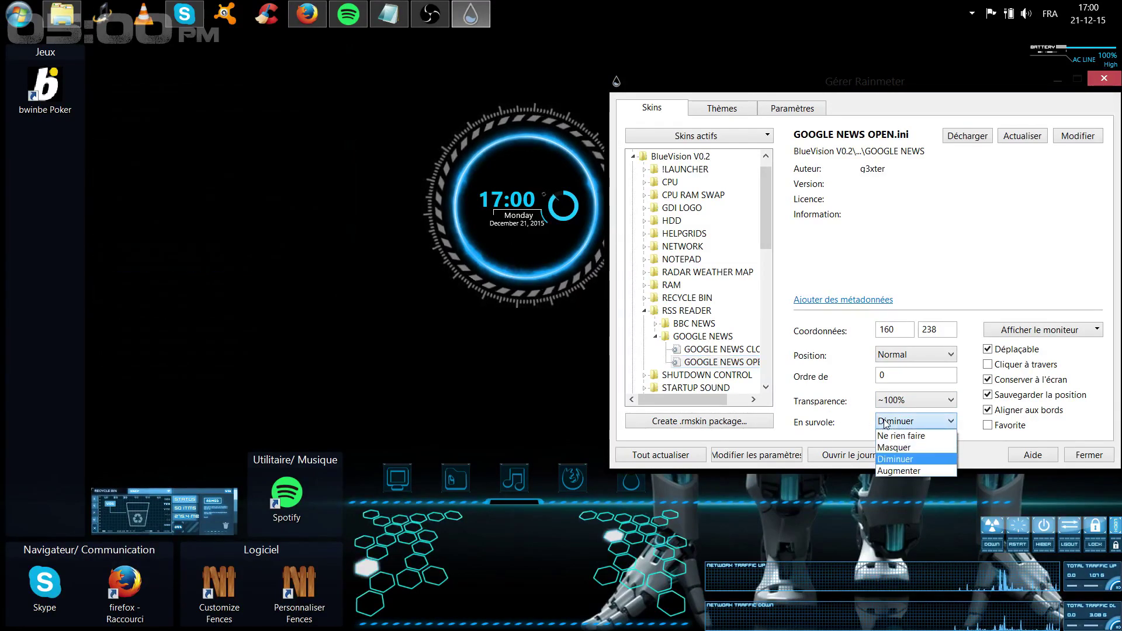
left_click(899, 471)
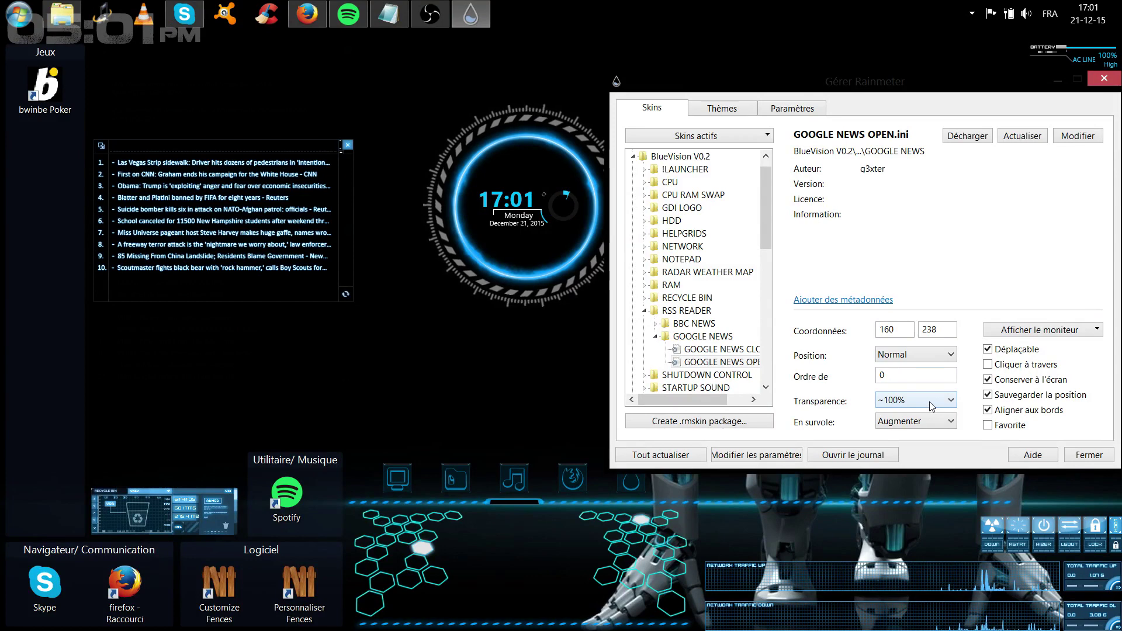
left_click(931, 421)
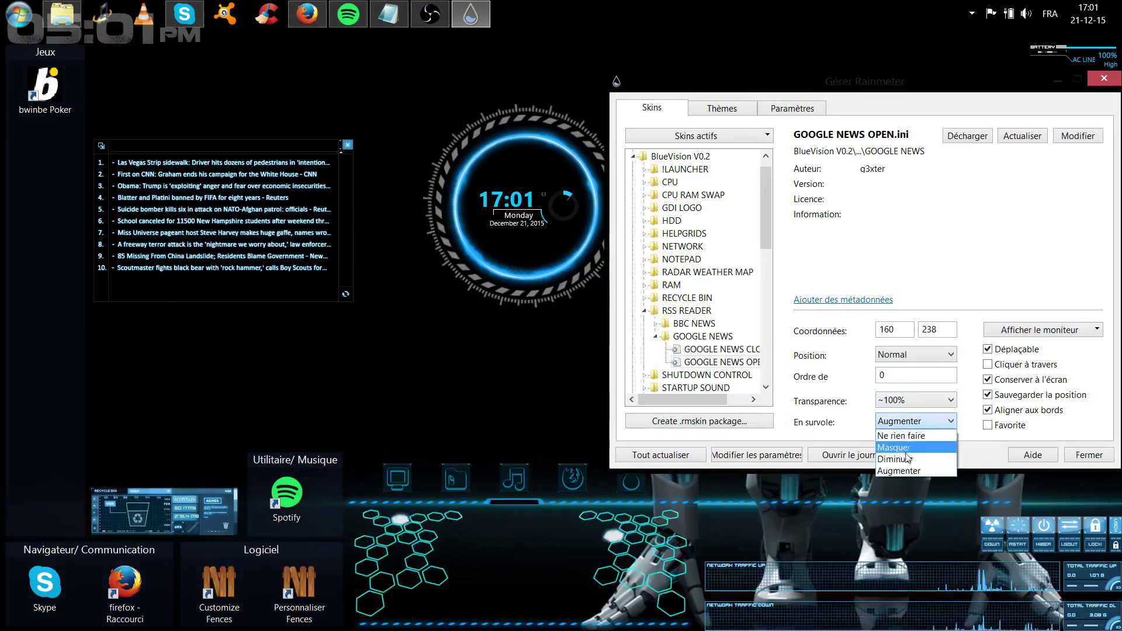
left_click(912, 469)
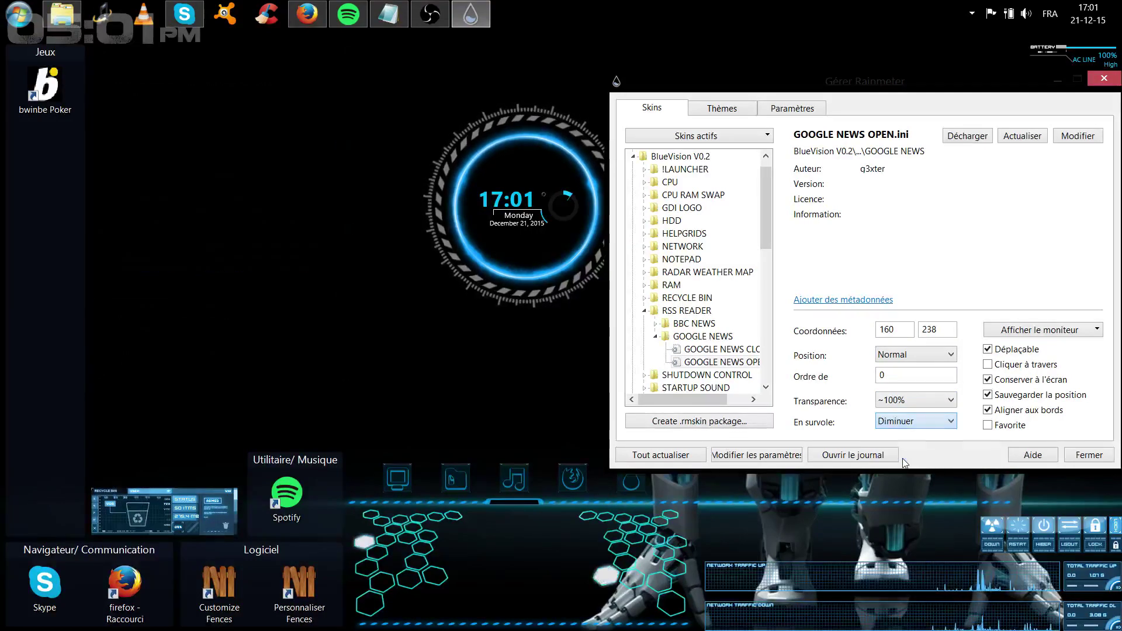
Give the Recycle Bin skin ~100% transparency and Augmenter on hover.
right_click(199, 495)
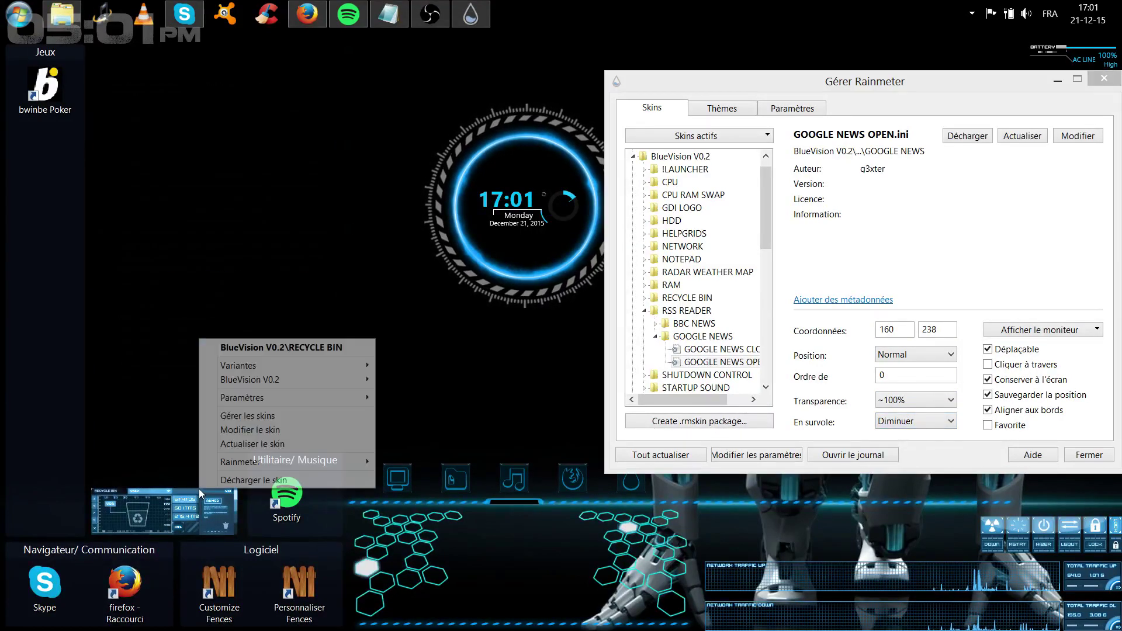
left_click(255, 418)
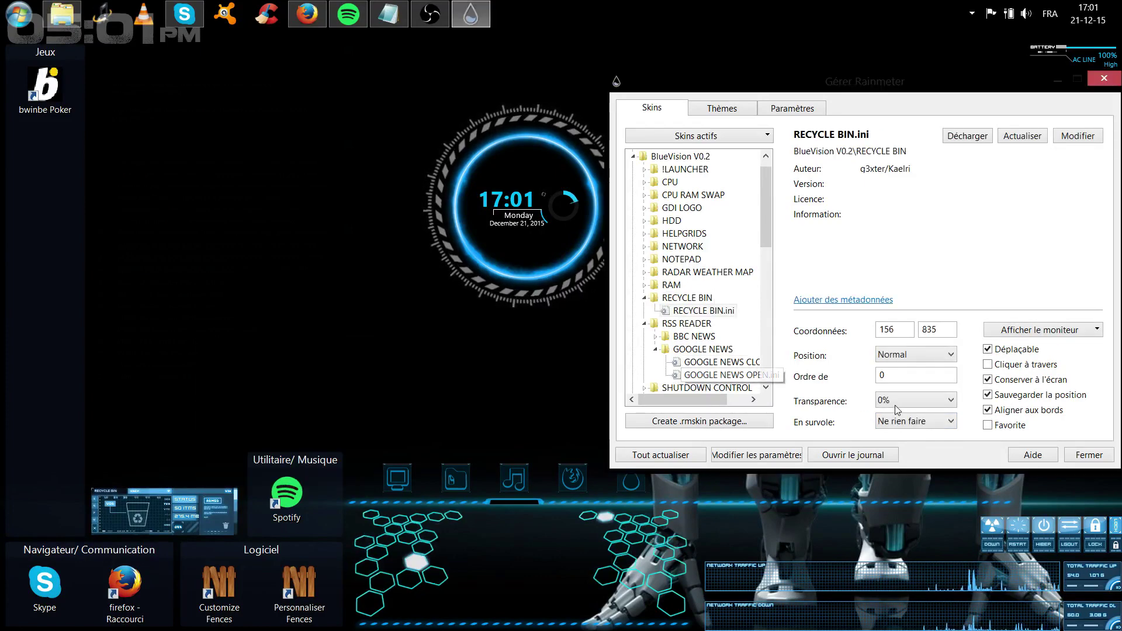
left_click(896, 406)
left_click(891, 533)
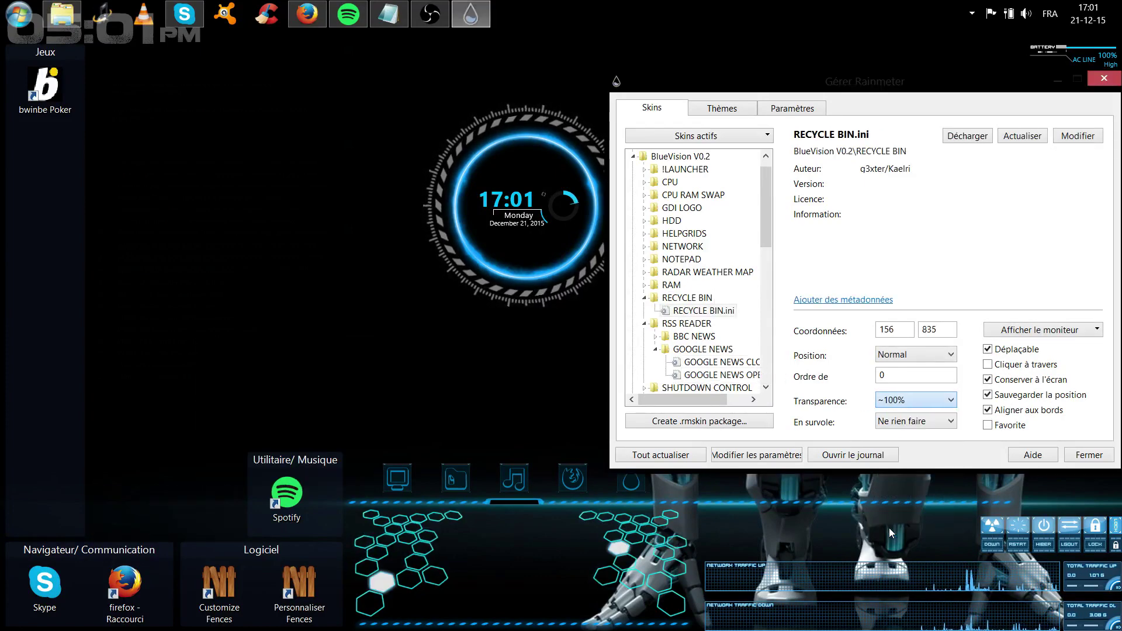
left_click(914, 421)
left_click(912, 466)
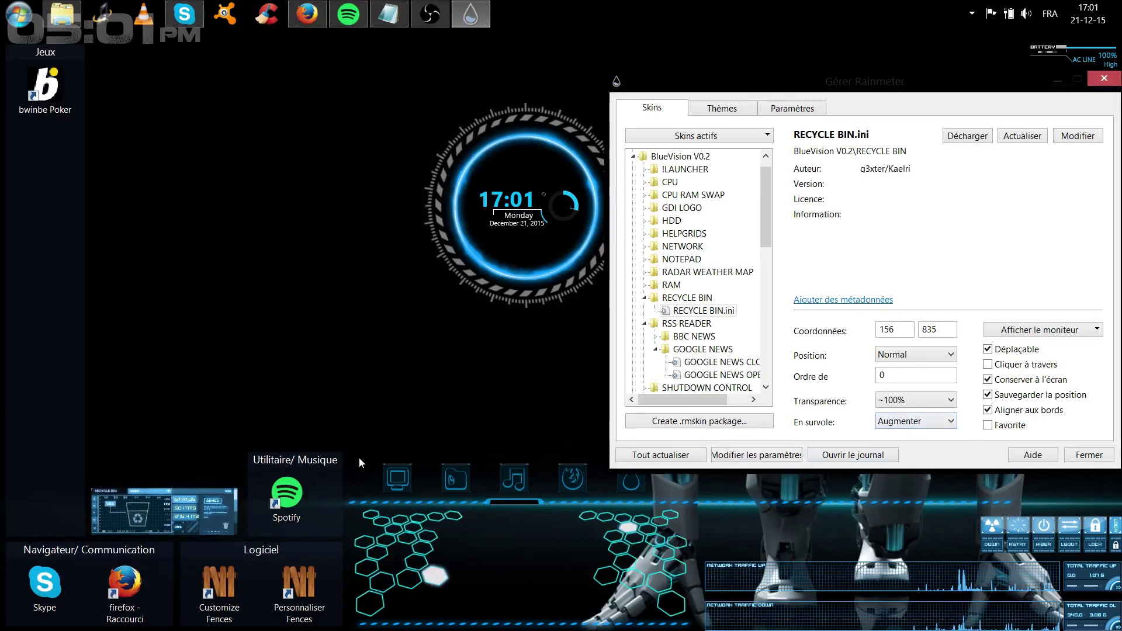
Move the Corbeille icon out of the Utilitaire/Musique fence to the lower left, with hover set to Diminuer.
scroll(334, 495, "down", 2)
left_click_drag(286, 494, 245, 501)
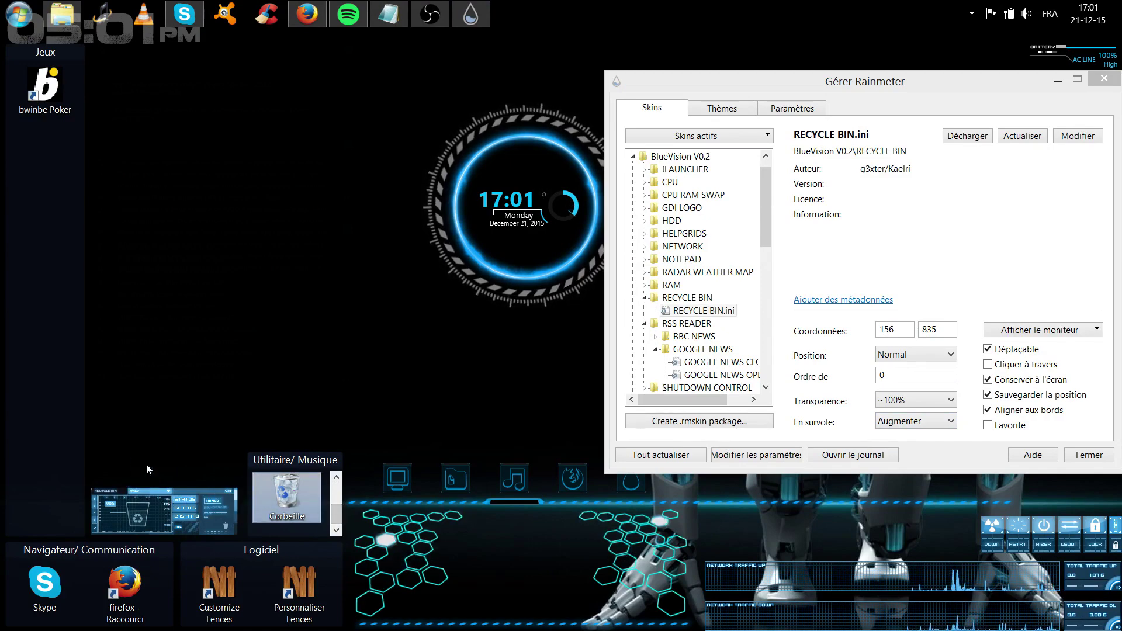
left_click_drag(148, 468, 150, 470)
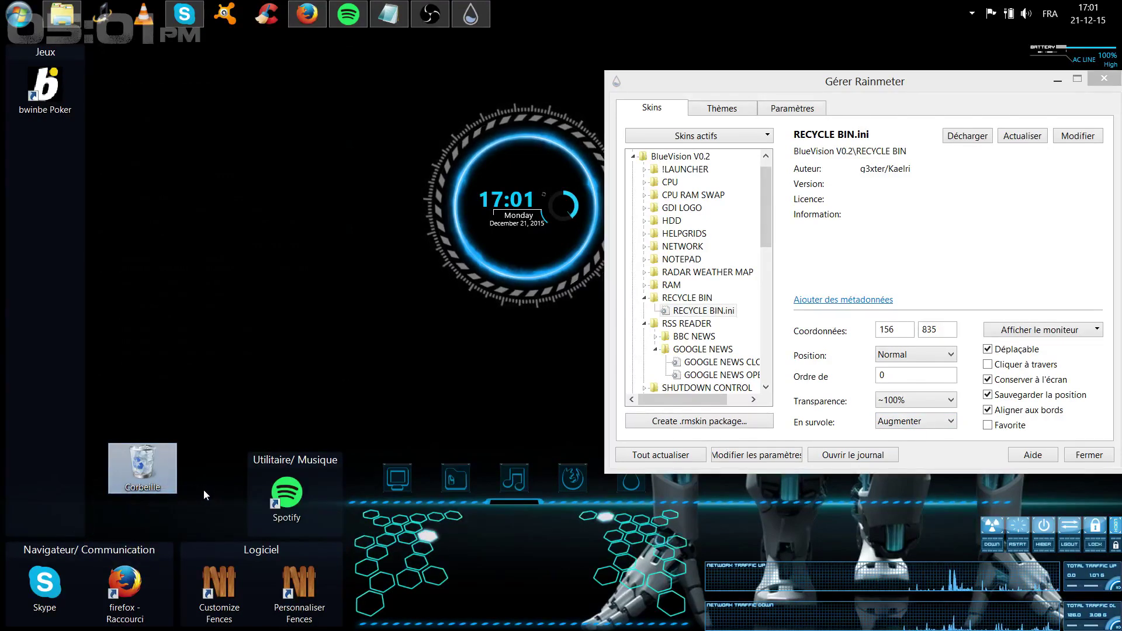
left_click(949, 416)
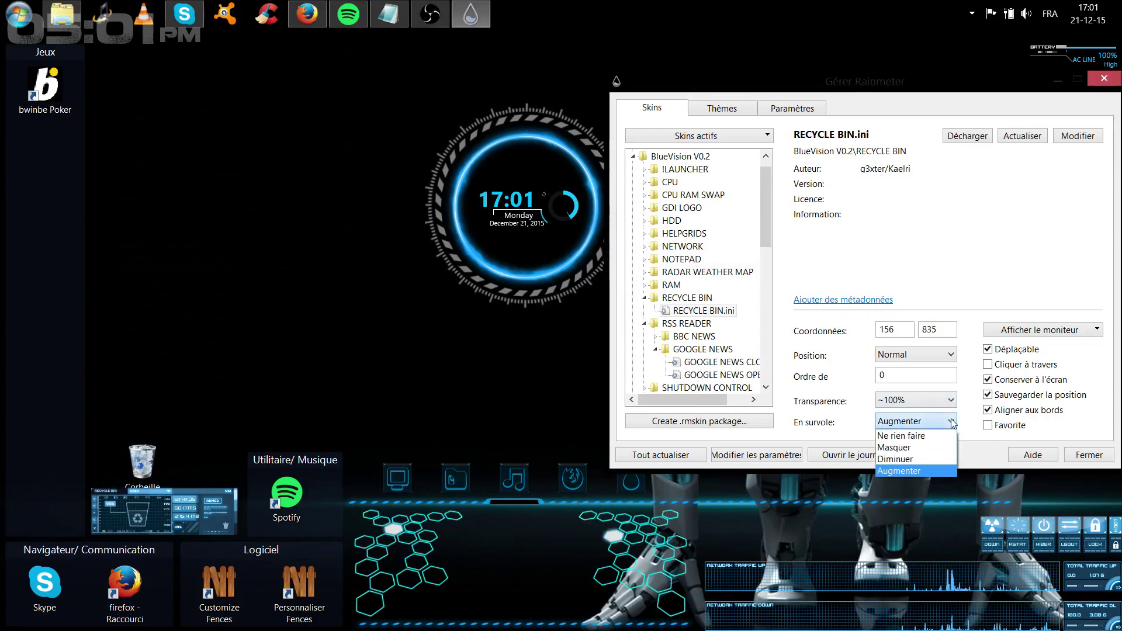
left_click(925, 465)
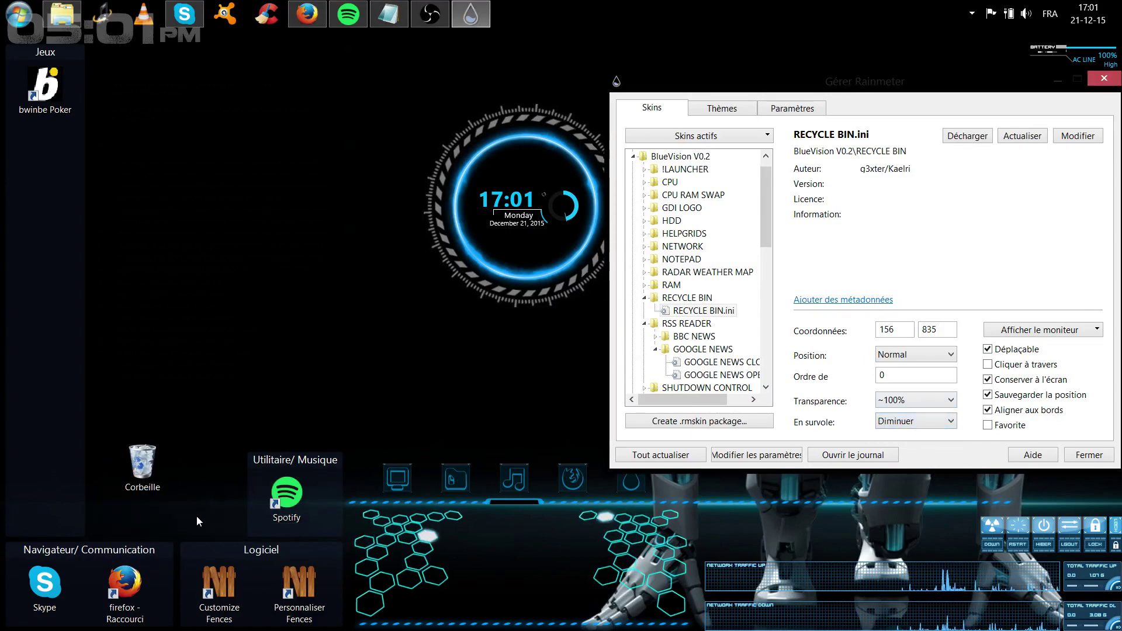
mouse_move(198, 506)
left_click_drag(201, 495, 236, 357)
left_click_drag(147, 454, 172, 487)
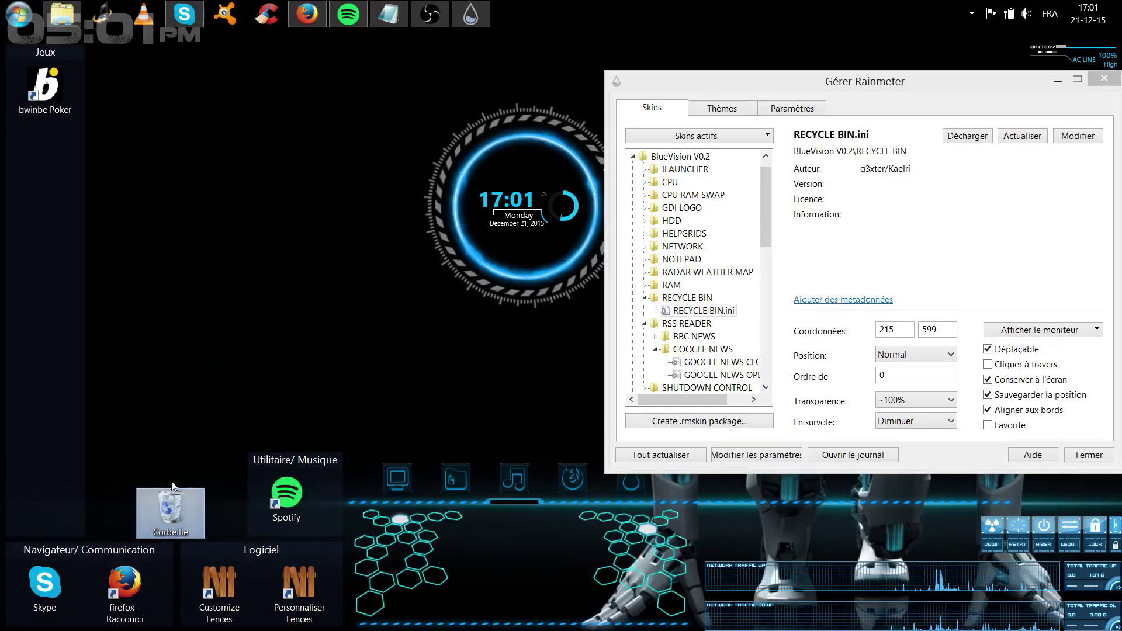
Keep the Recycle Bin skin at ~100% transparency and Diminuer on hover.
left_click(934, 400)
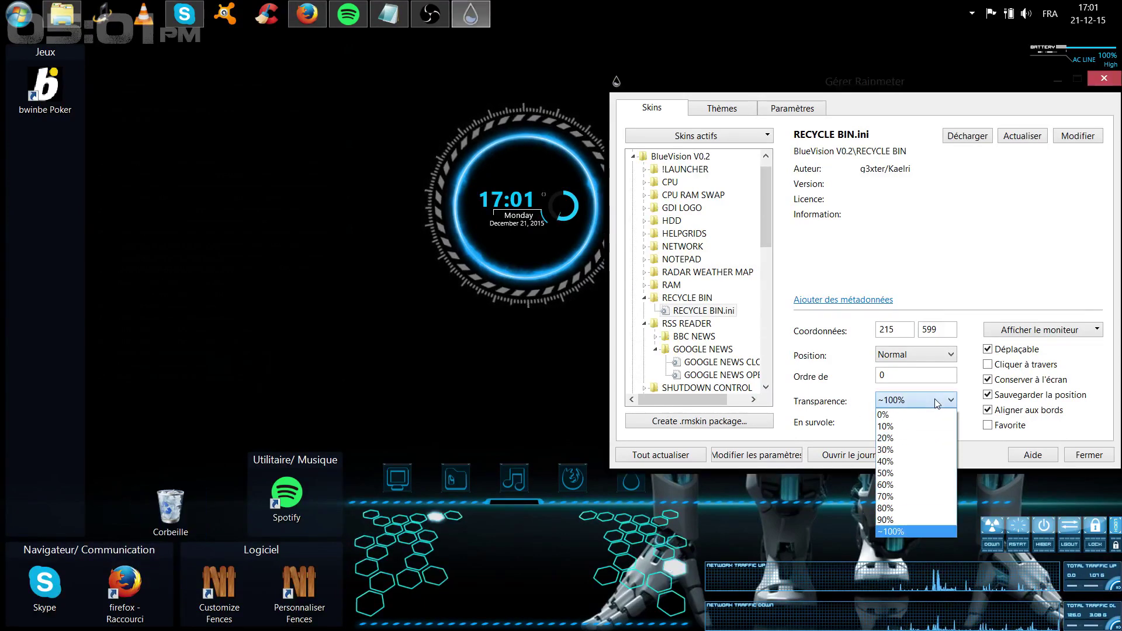
left_click(934, 399)
left_click(923, 422)
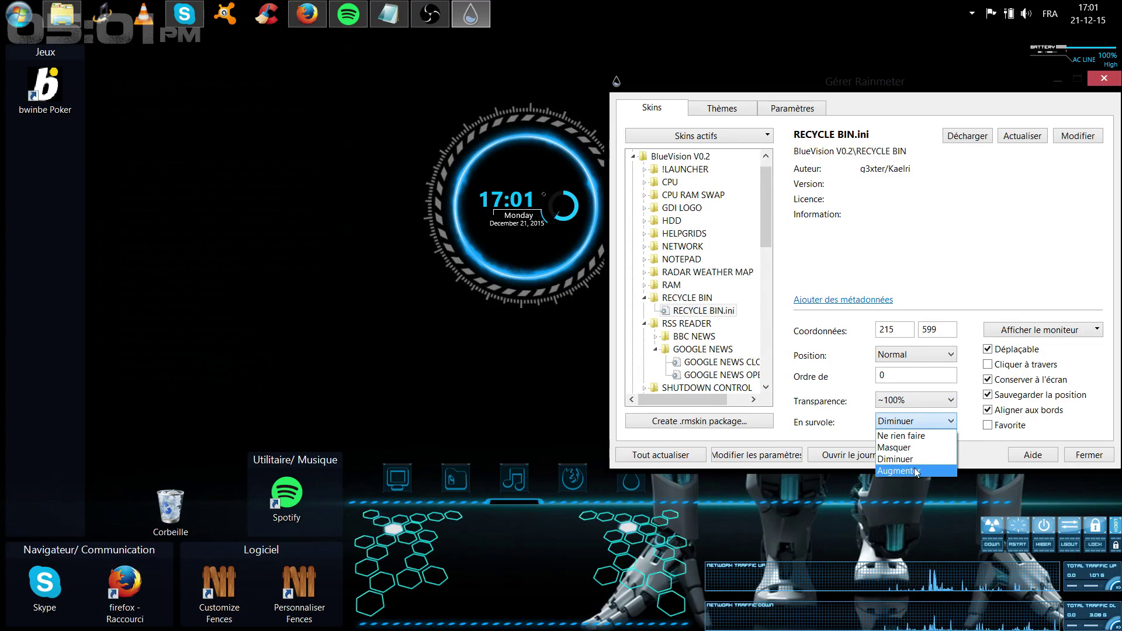
left_click(188, 426)
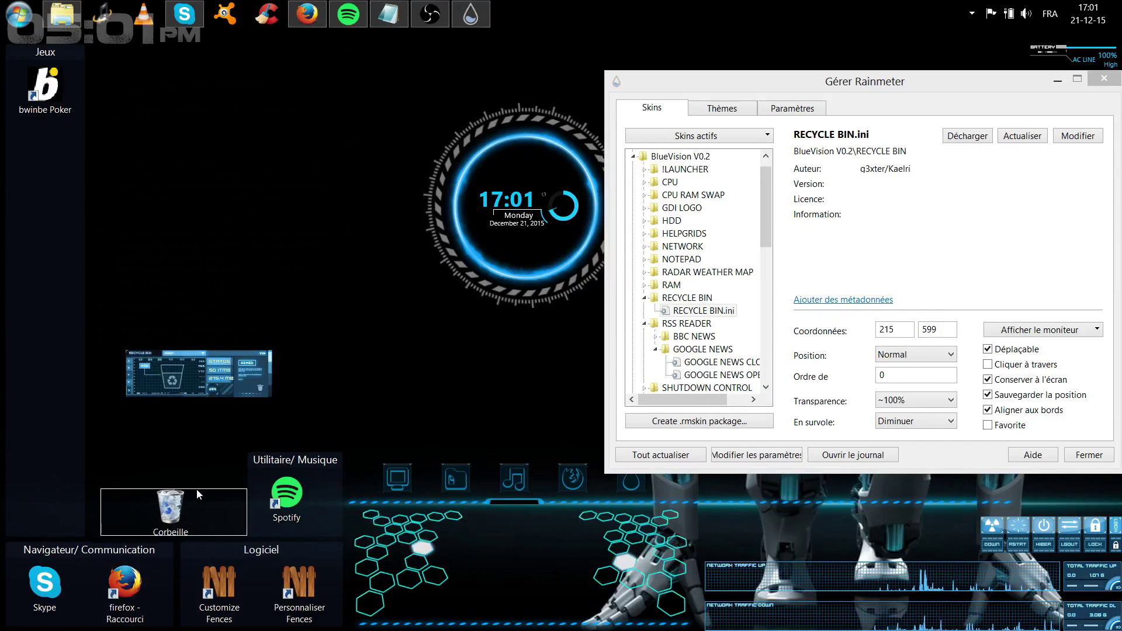
Place the Recycle Bin skin under Corbeille, set hover to Augmenter, and enable Cliquer à travers.
left_click_drag(198, 494, 197, 491)
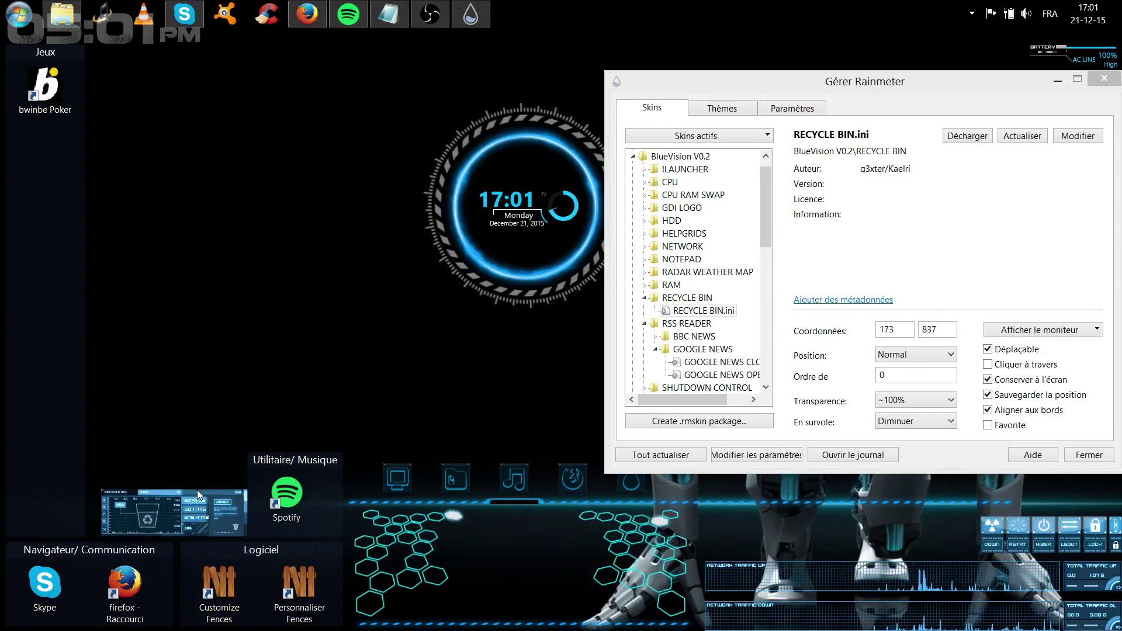
left_click(921, 397)
left_click(921, 396)
left_click(920, 421)
left_click(922, 472)
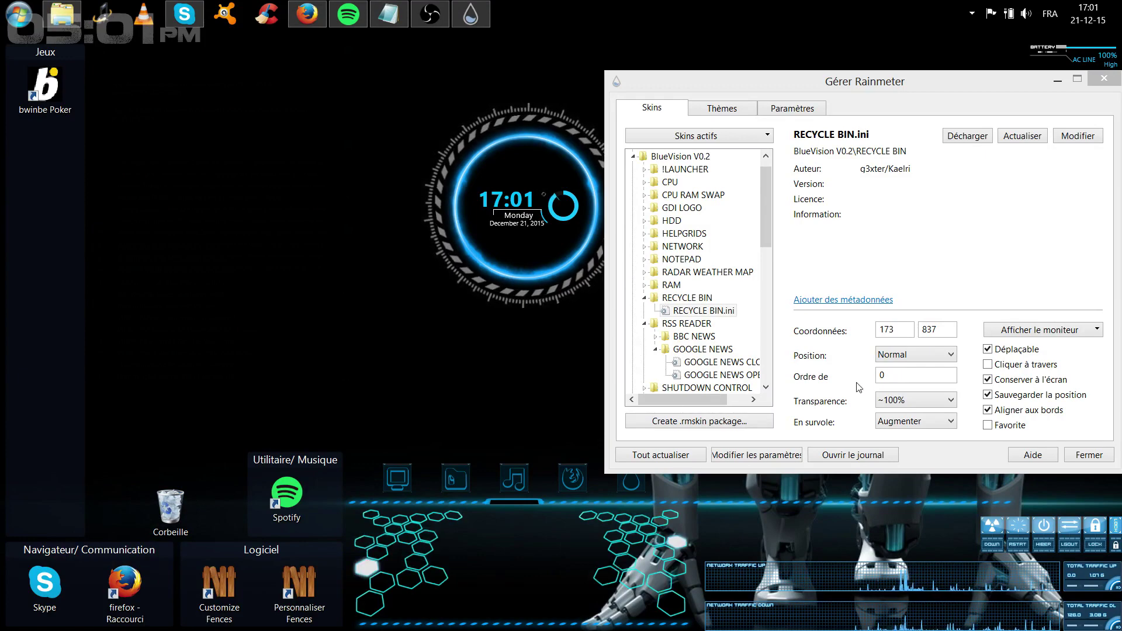
left_click(988, 365)
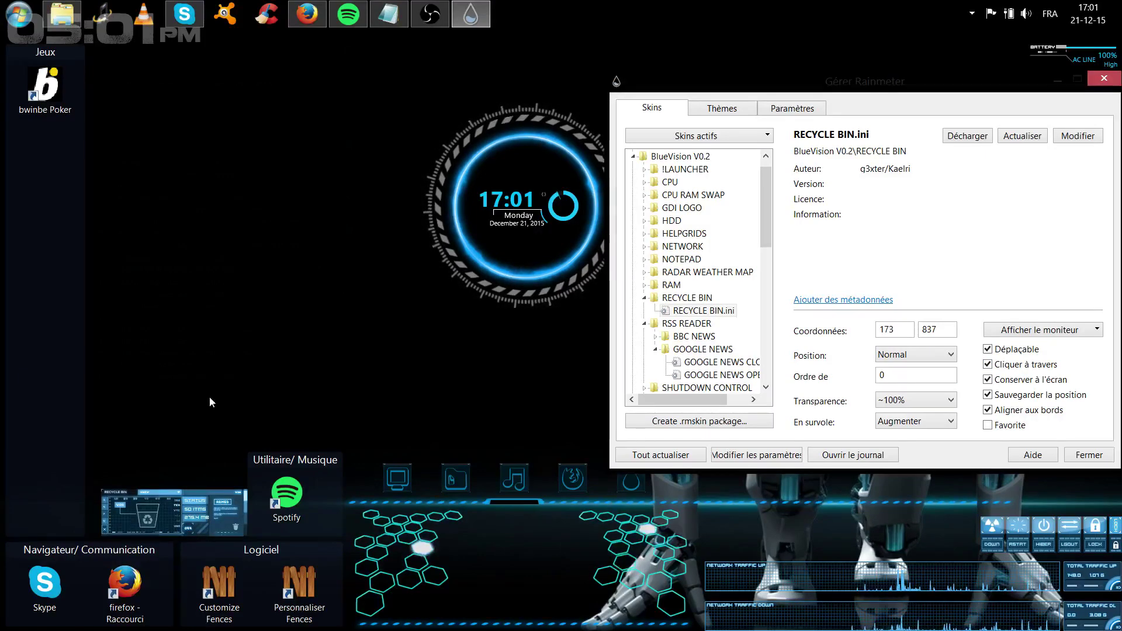
Test the Corbeille icon, then turn off click-through and set hover to Diminuer.
double_click(167, 513)
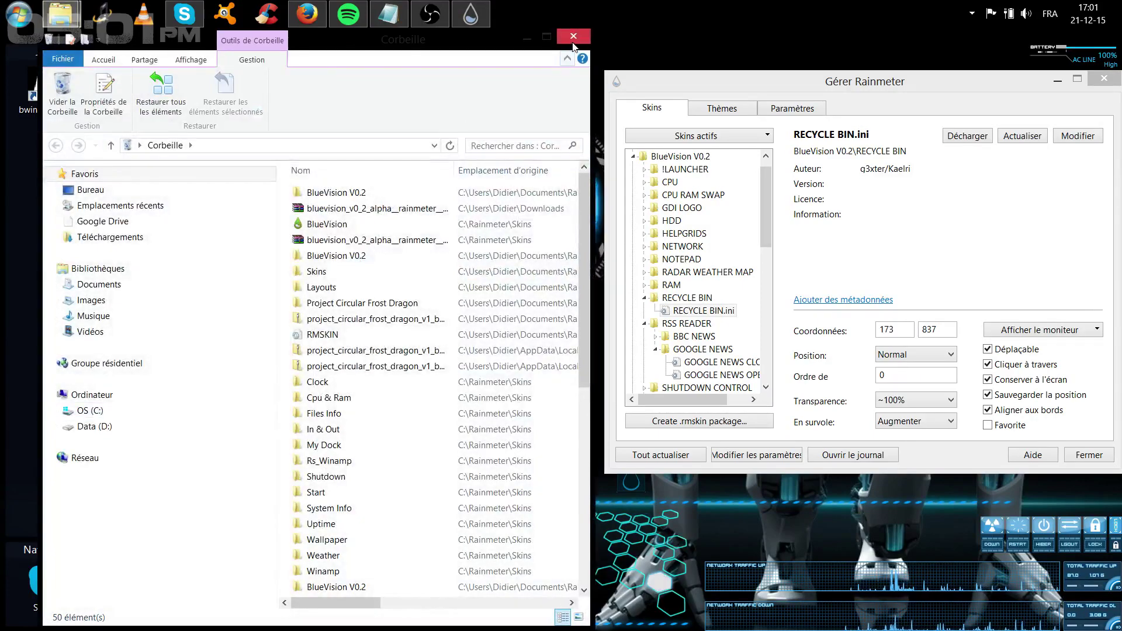
left_click(573, 39)
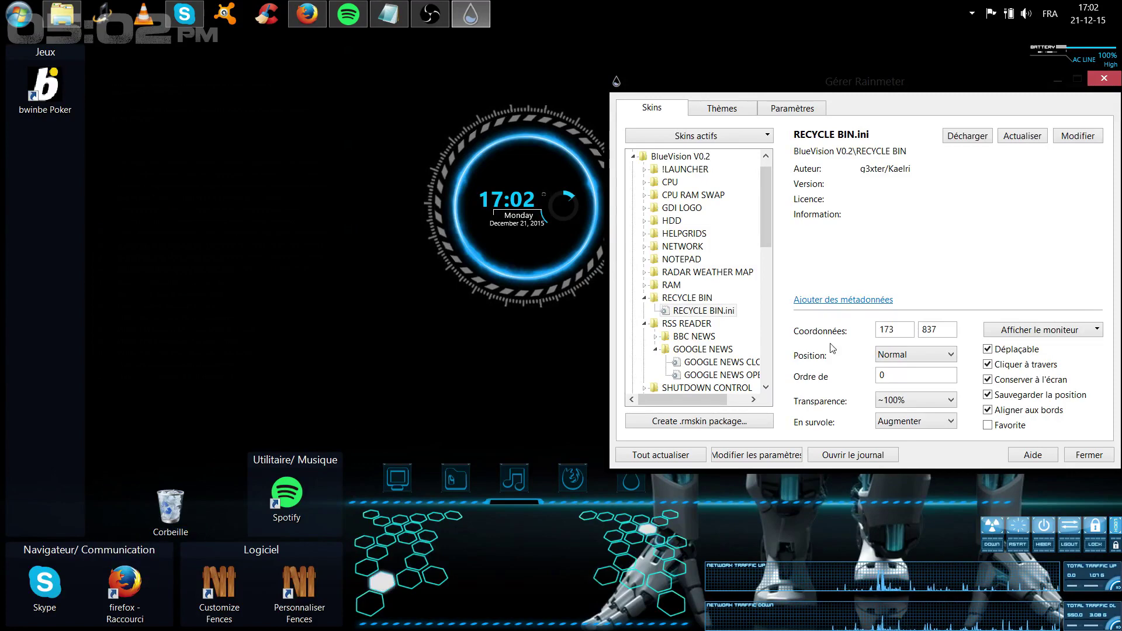
left_click(988, 364)
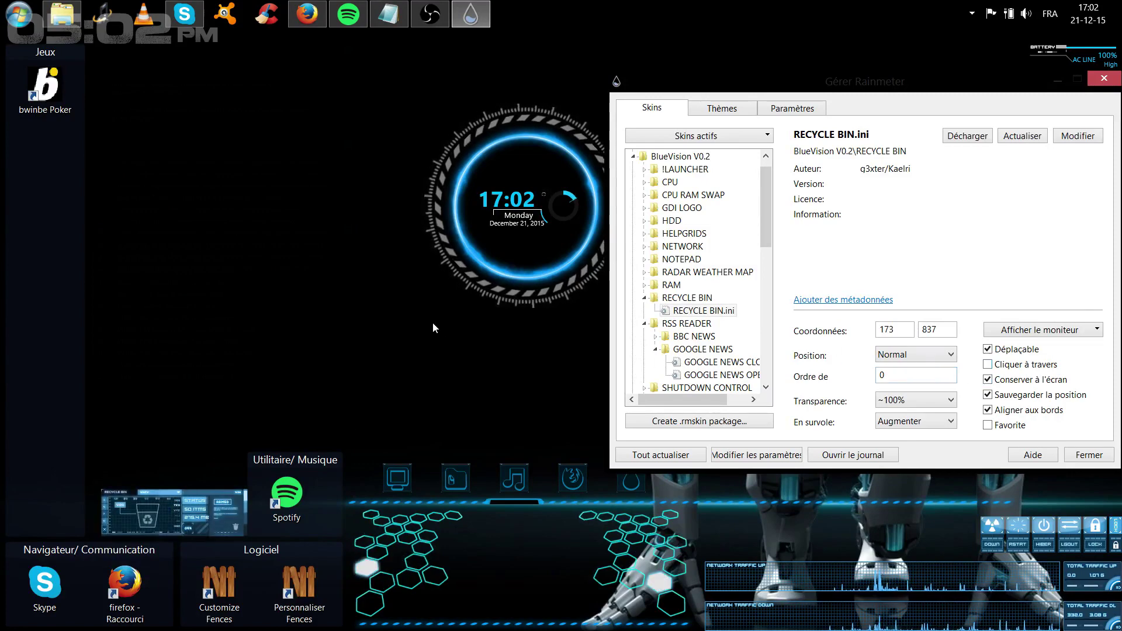
left_click(903, 421)
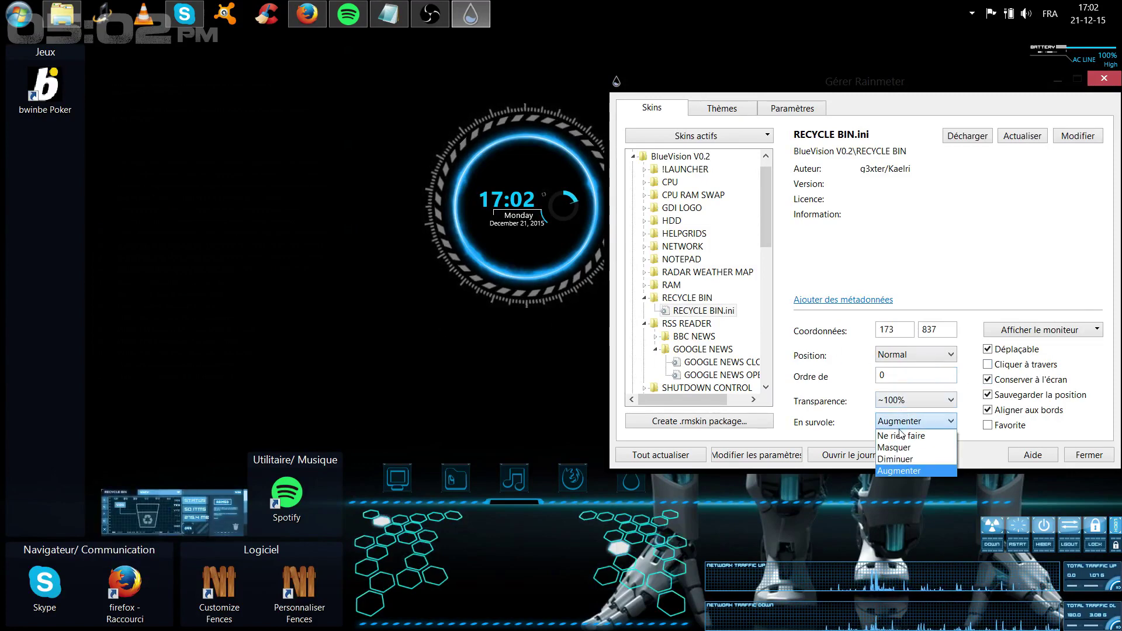
left_click(896, 459)
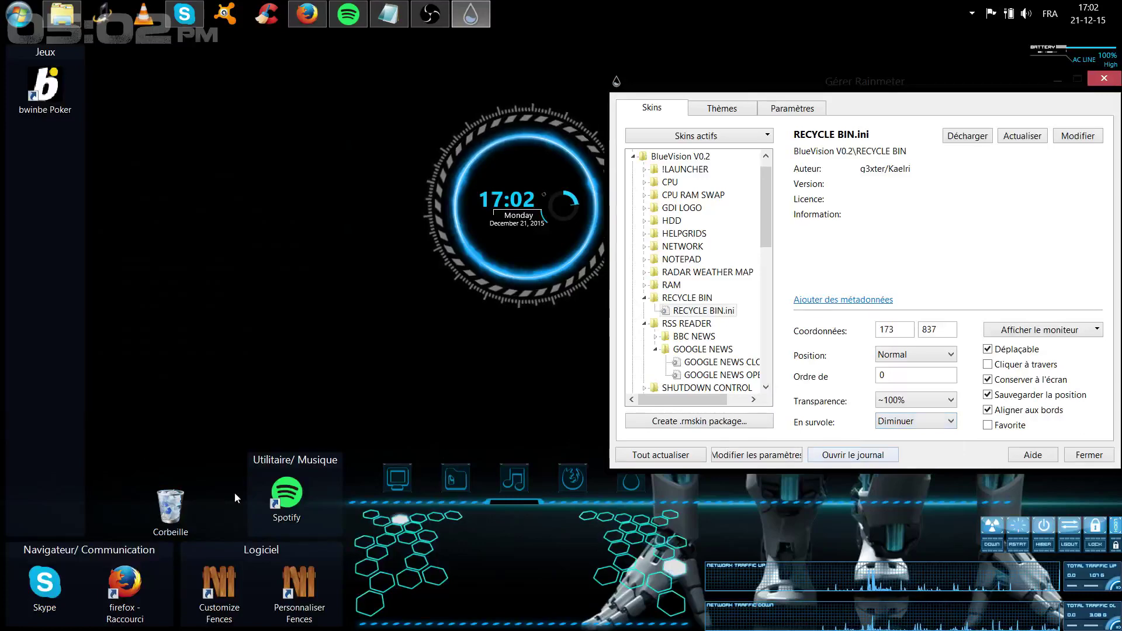
Test the Recycle Bin skin and move it up to 309, 620.
left_click(142, 511)
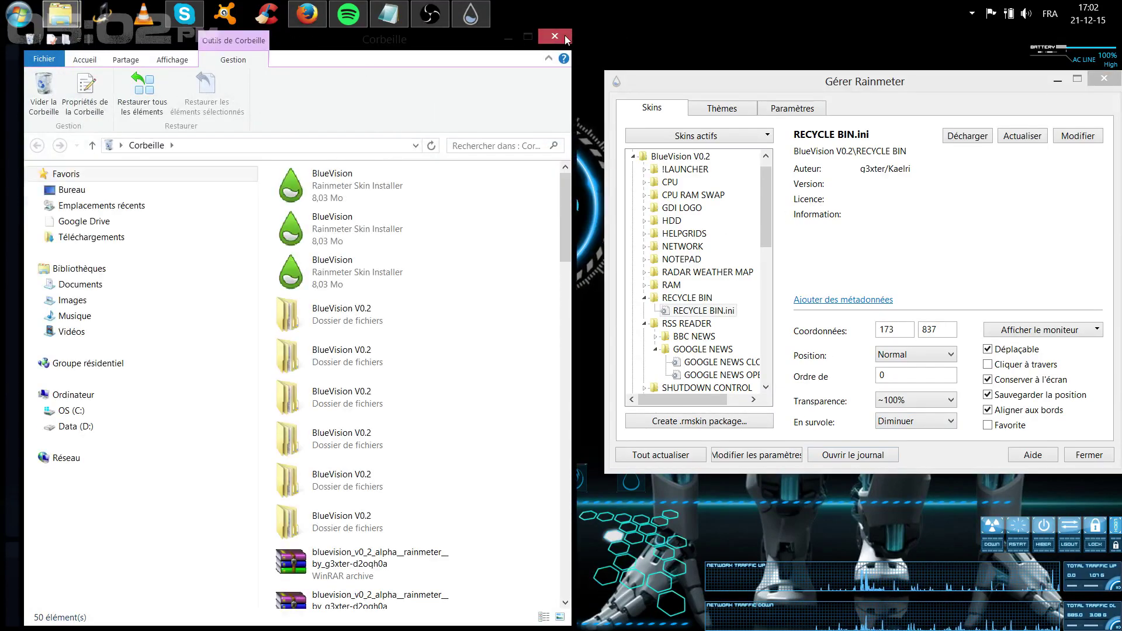
left_click(555, 36)
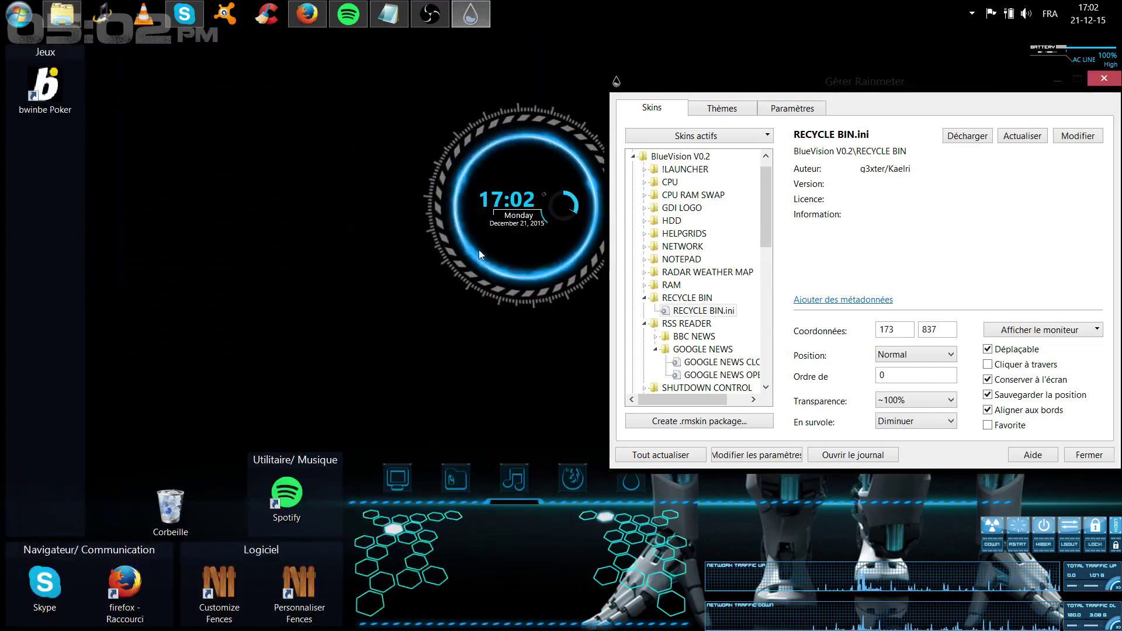
left_click_drag(214, 544, 243, 397)
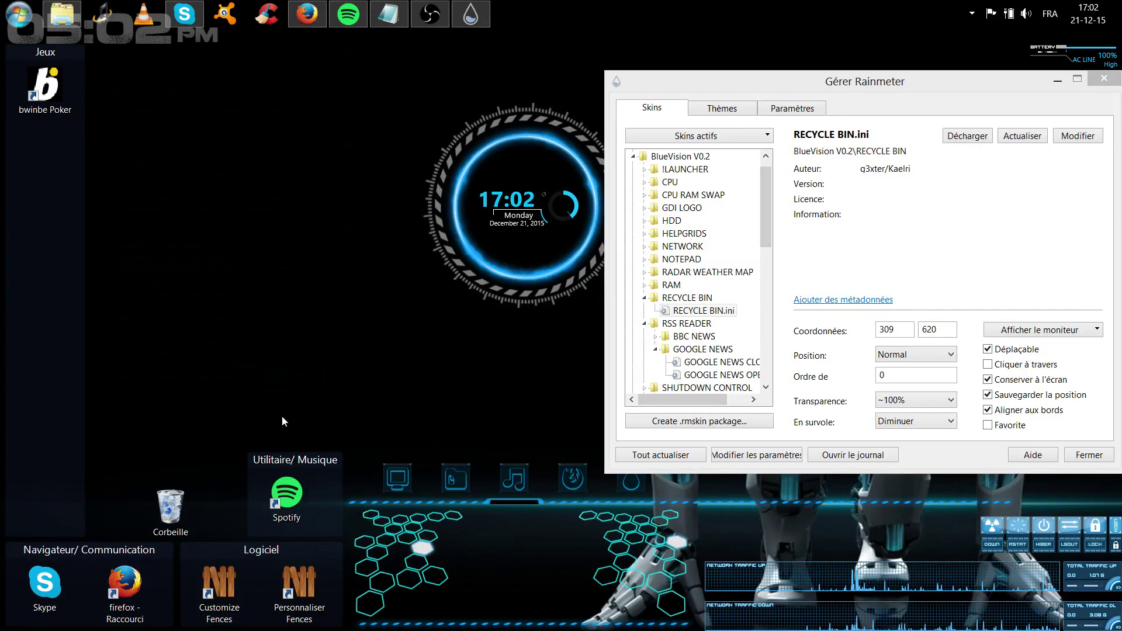
mouse_move(211, 393)
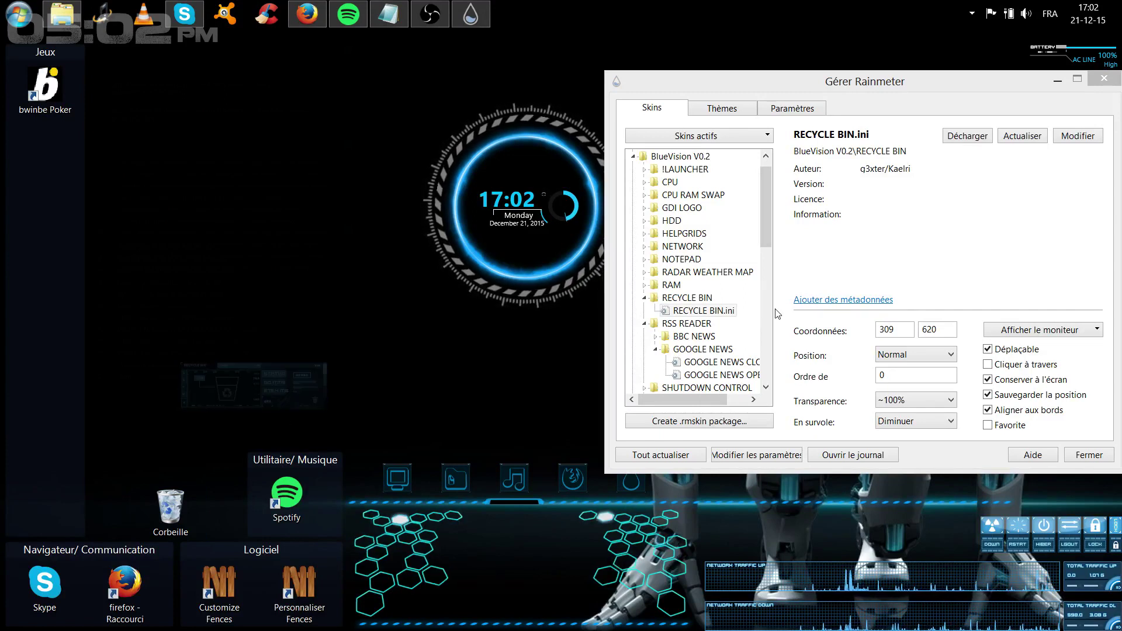
Try hide-on-hover and full opacity on the Recycle Bin skin.
left_click(909, 422)
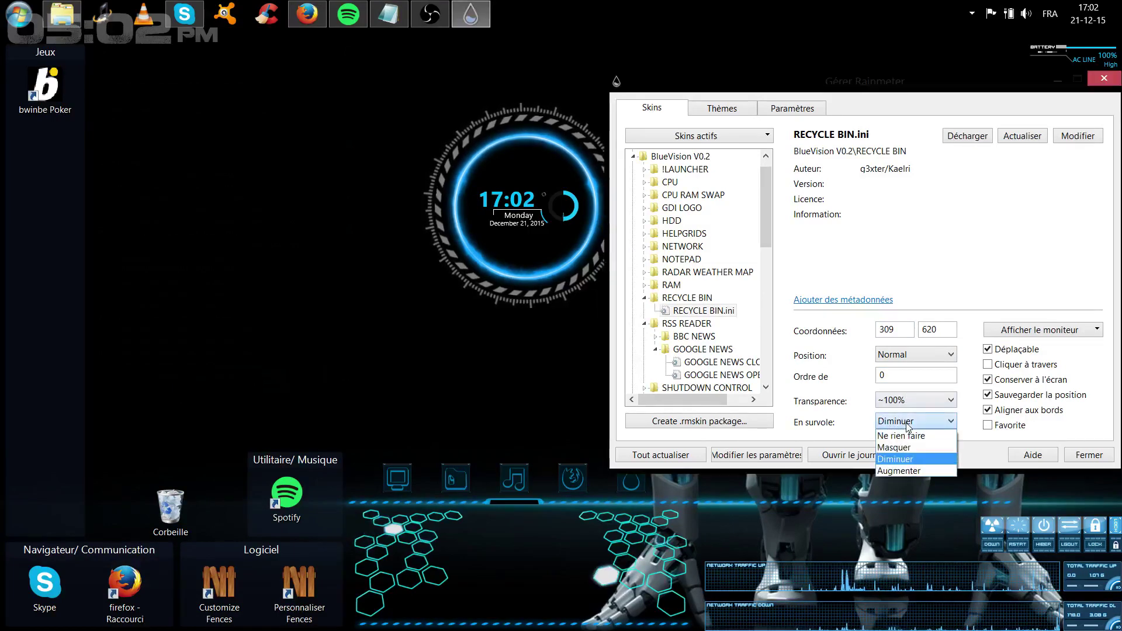
left_click(909, 422)
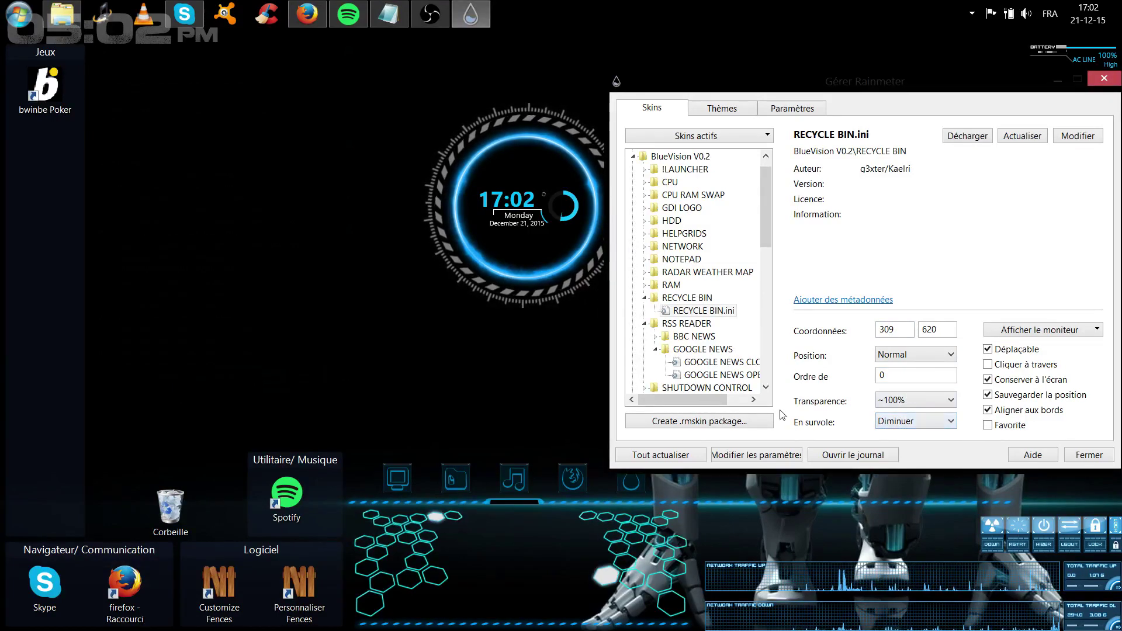
left_click(914, 424)
left_click(910, 444)
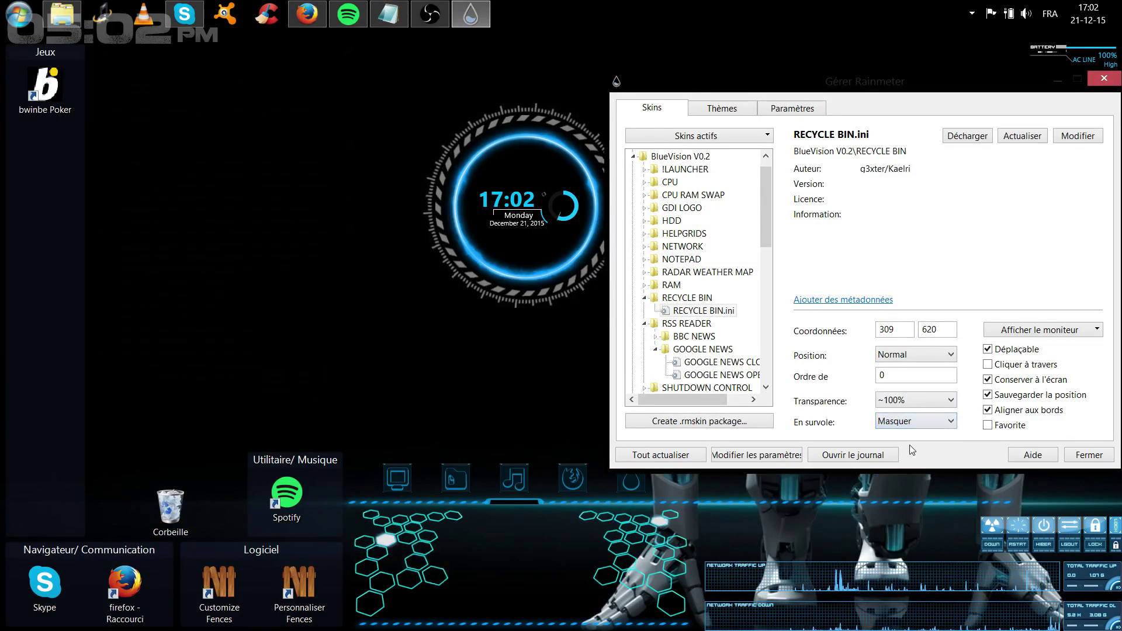
left_click(911, 400)
left_click(889, 413)
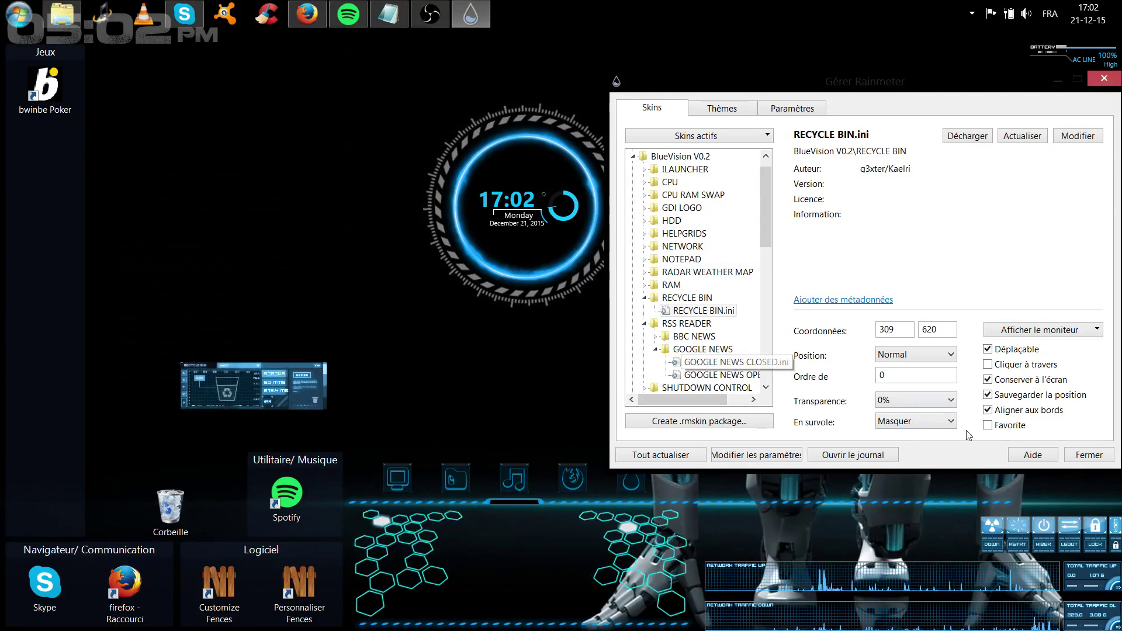
Set the Recycle Bin skin to 40% transparency with Augmenter on hover.
left_click(919, 402)
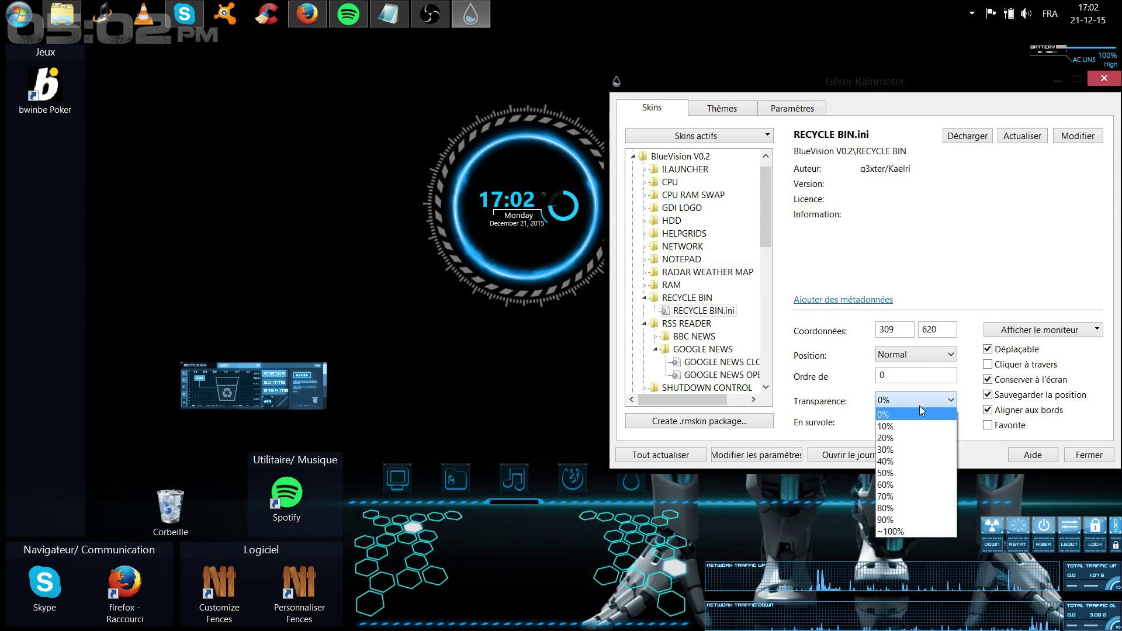
left_click(906, 462)
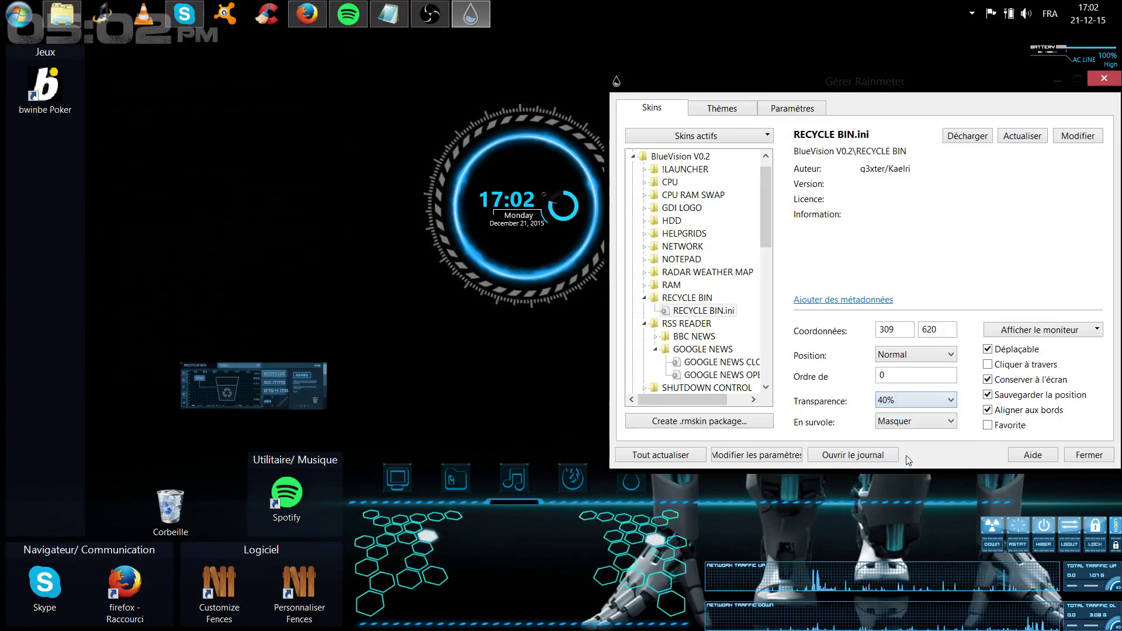
left_click(902, 471)
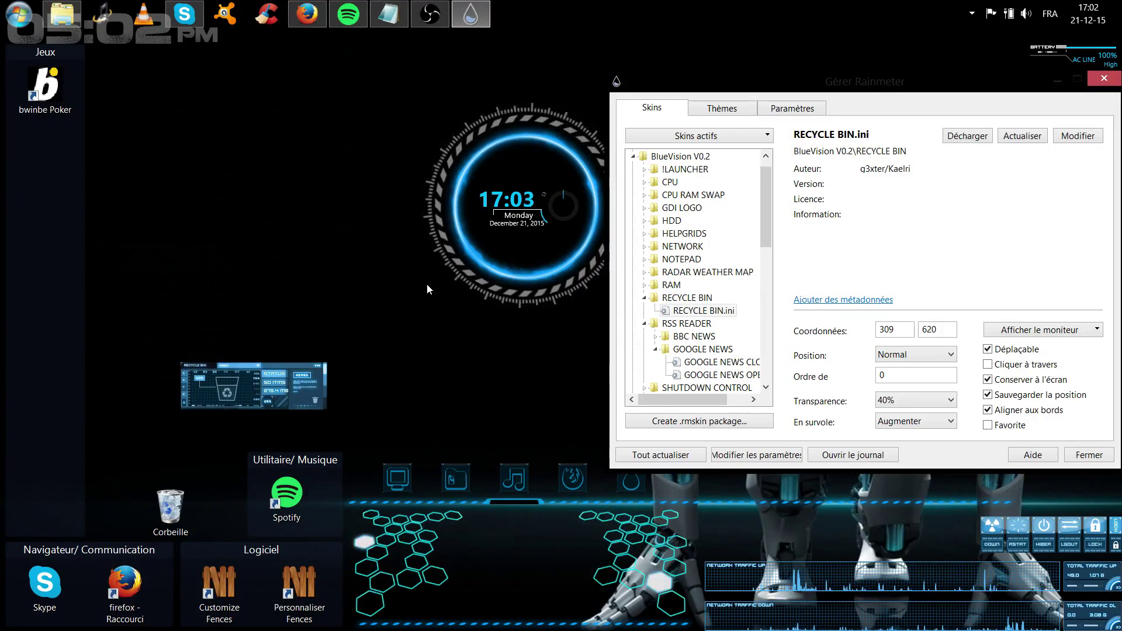
left_click(915, 354)
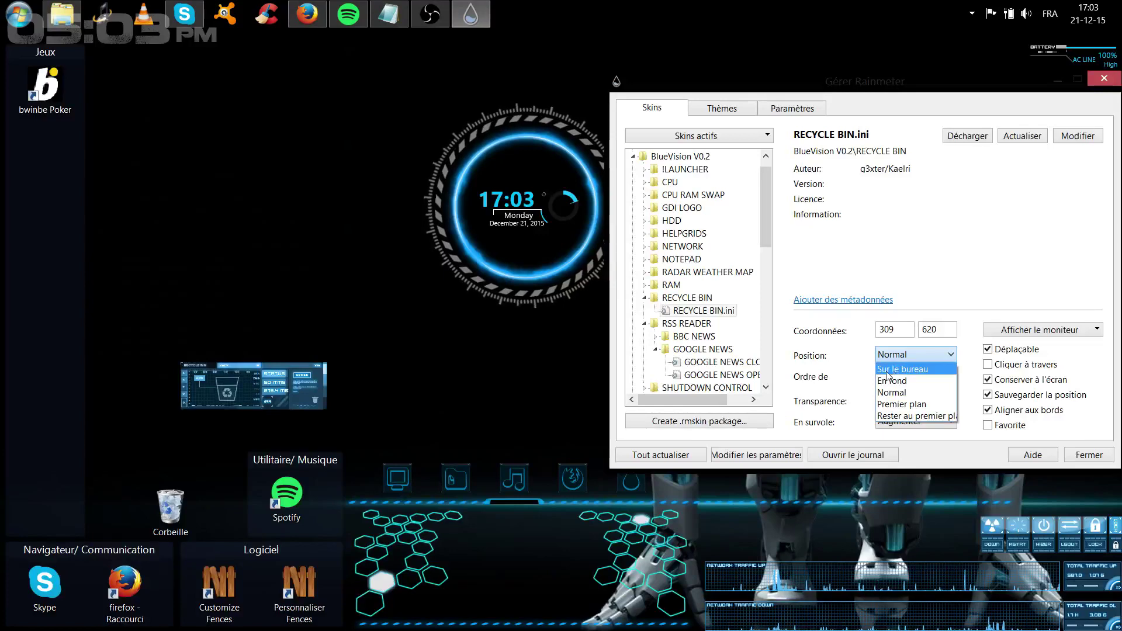
Put the Recycle Bin skin on top and move it beside the Firefox film description.
left_click(897, 404)
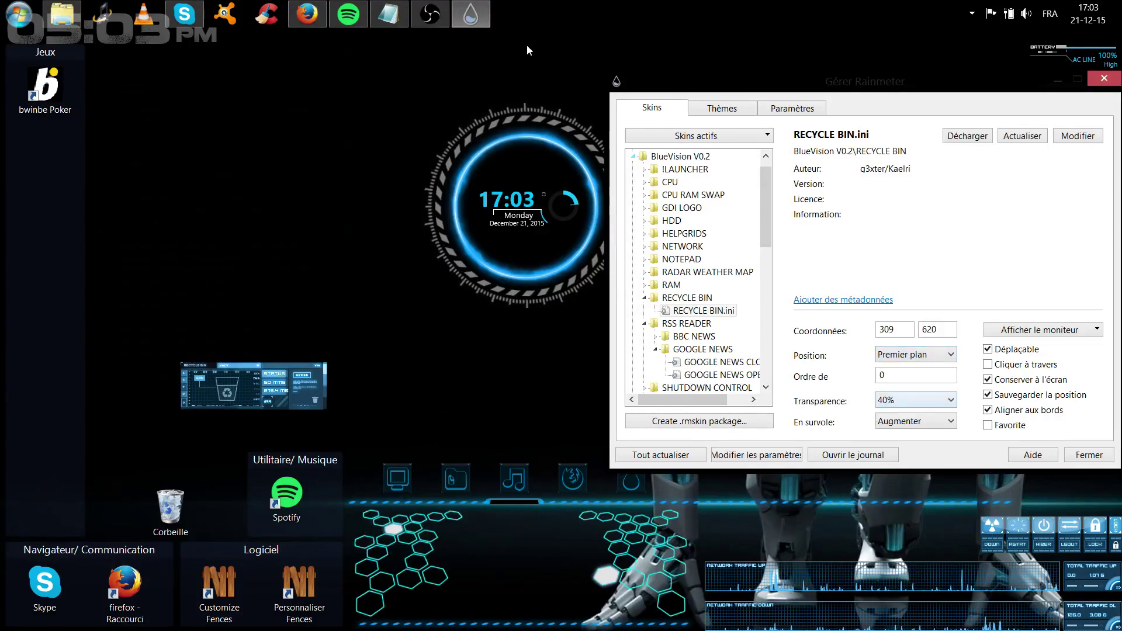
left_click(303, 20)
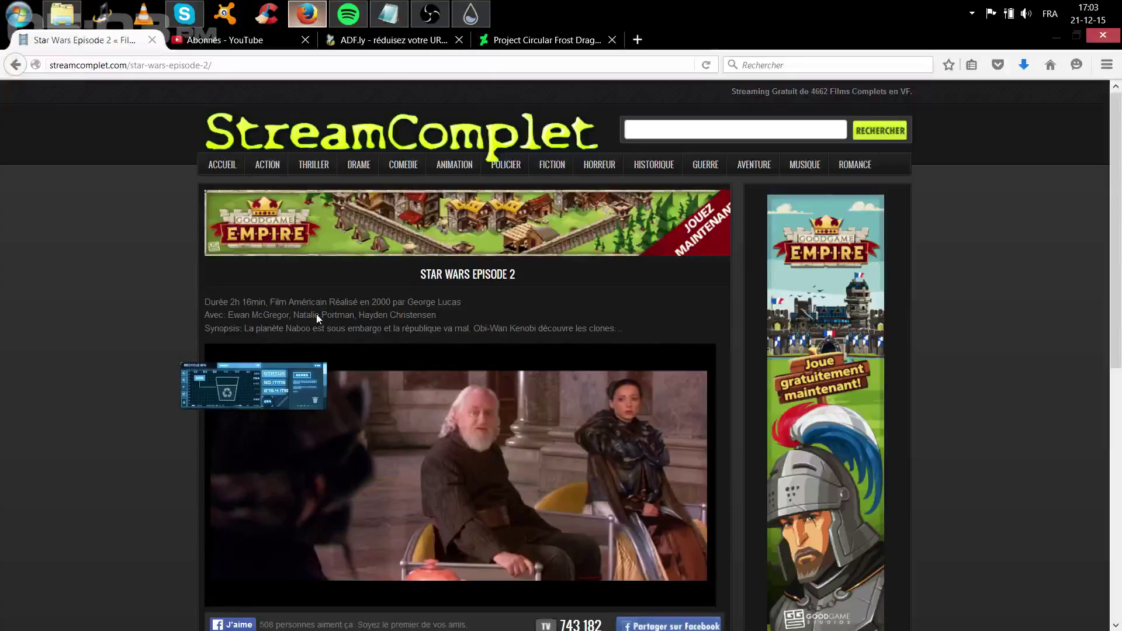
left_click_drag(293, 377, 174, 268)
left_click(315, 17)
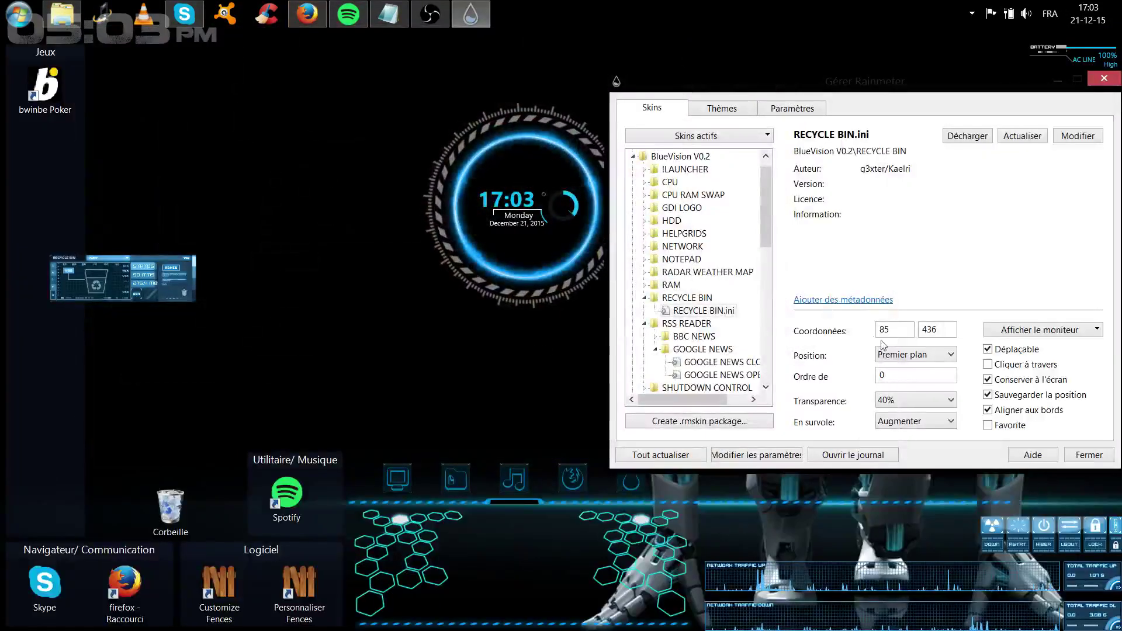
Set the Recycle Bin skin's Position to En fond and move it onto the clock at 656, 383.
left_click(896, 356)
left_click(907, 415)
left_click(922, 358)
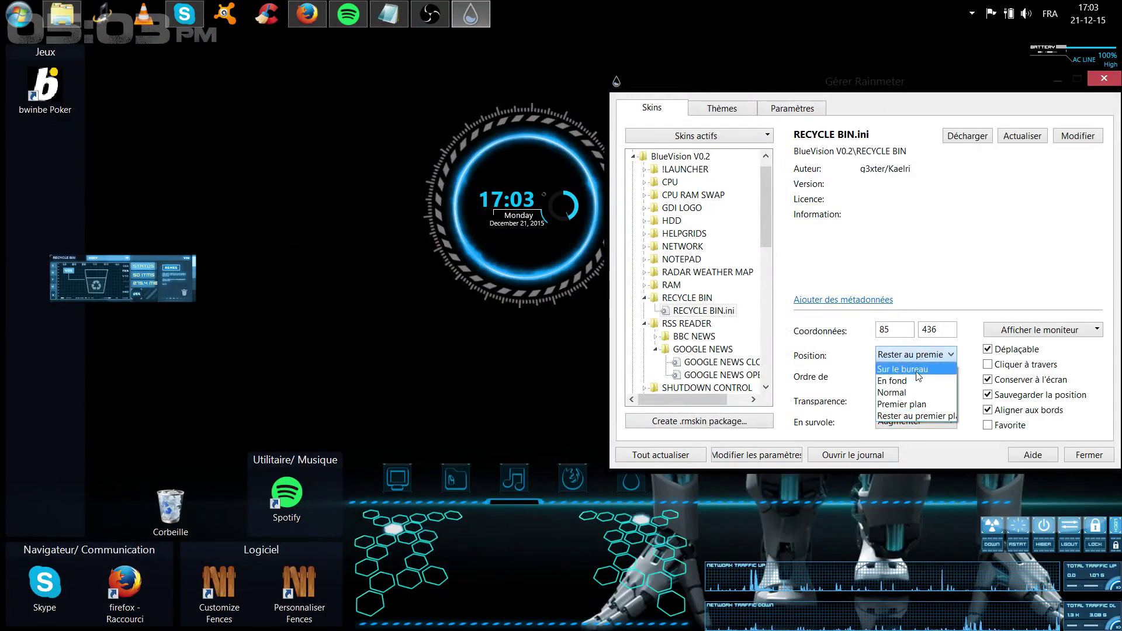
left_click(909, 394)
left_click(912, 355)
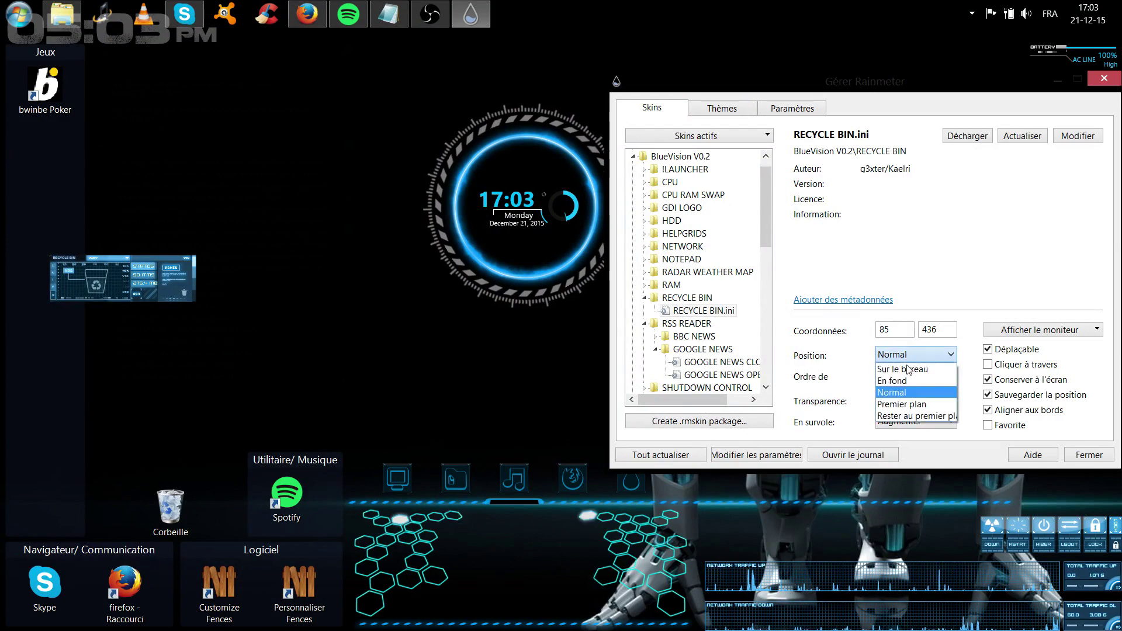
left_click(903, 369)
left_click(904, 355)
left_click(906, 406)
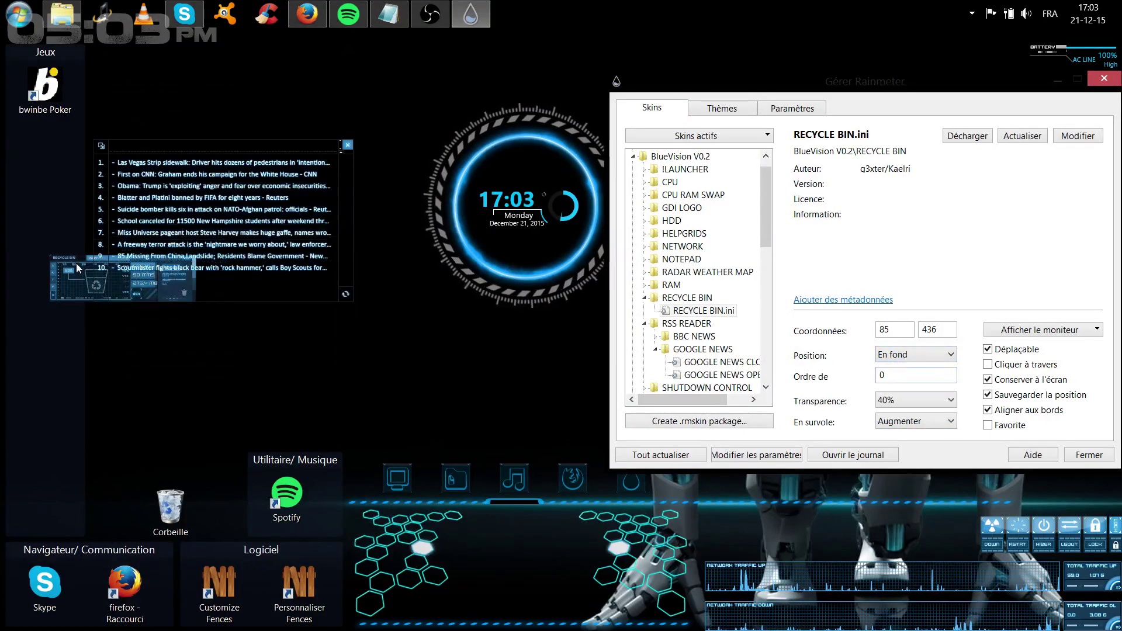
left_click_drag(401, 232, 412, 229)
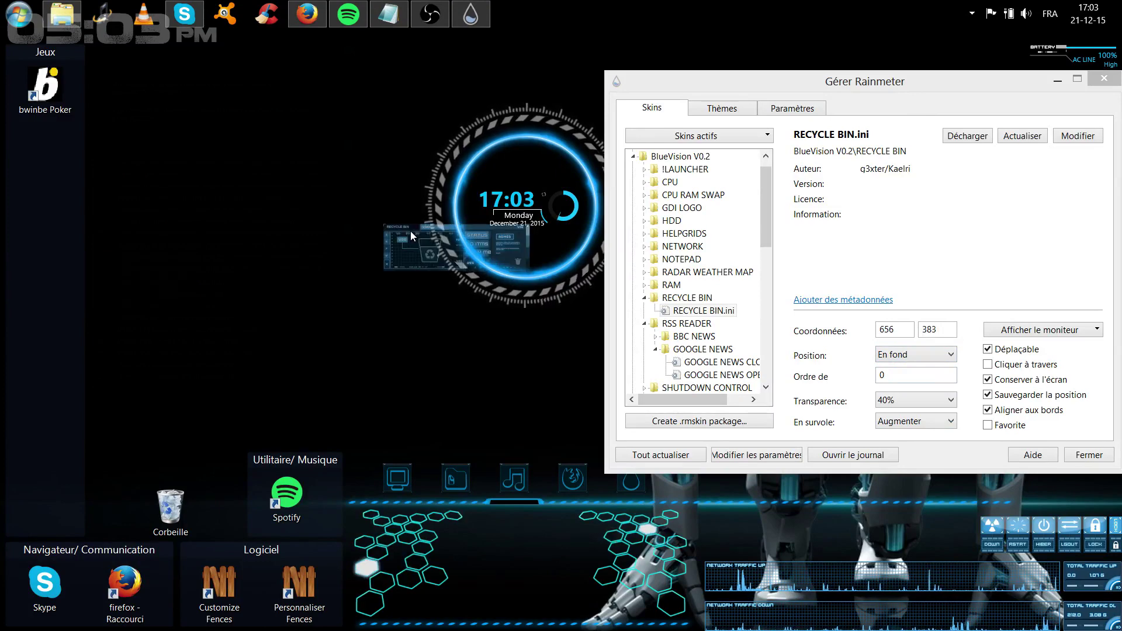
Set the rotator skin's Position to En fond and bring the Firefox Star Wars page forward.
right_click(475, 277)
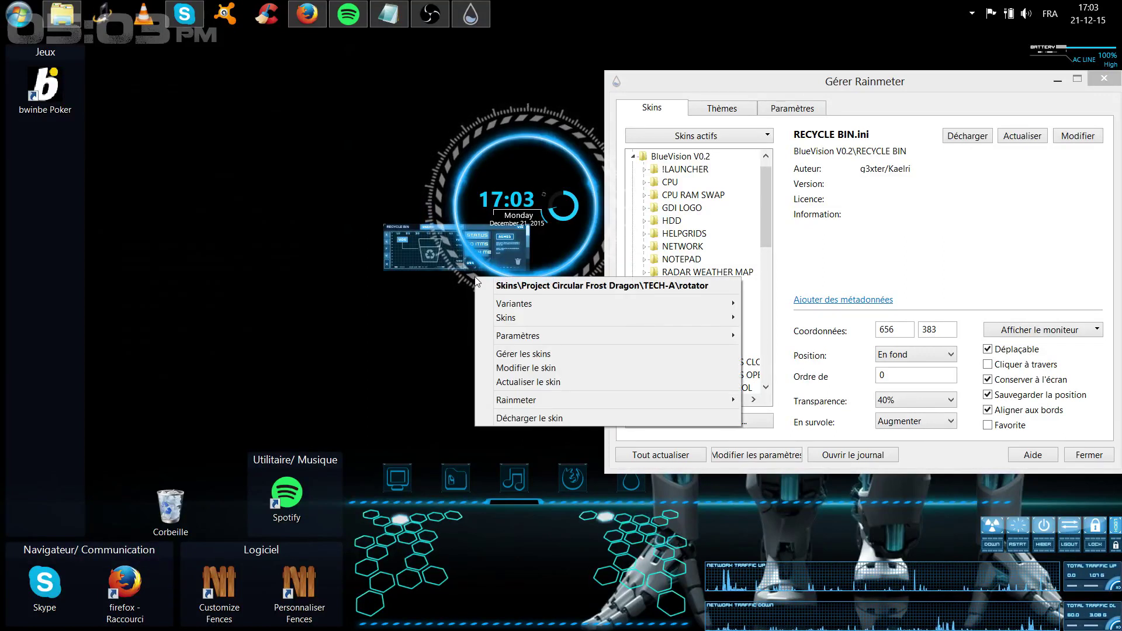
left_click(532, 354)
left_click(928, 354)
left_click(925, 379)
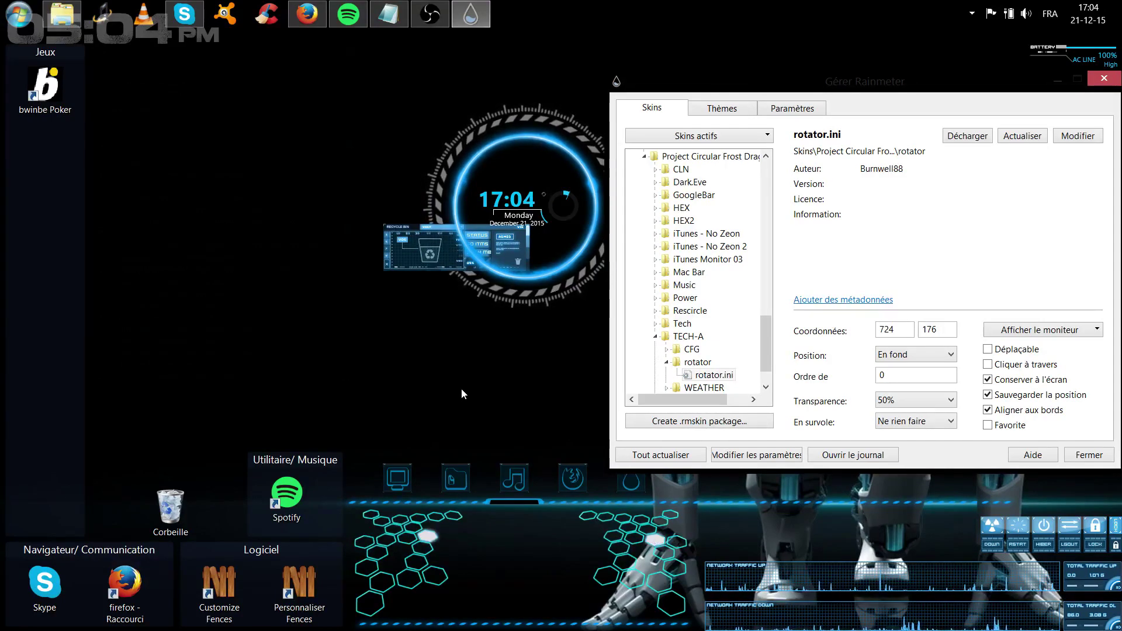
left_click(308, 13)
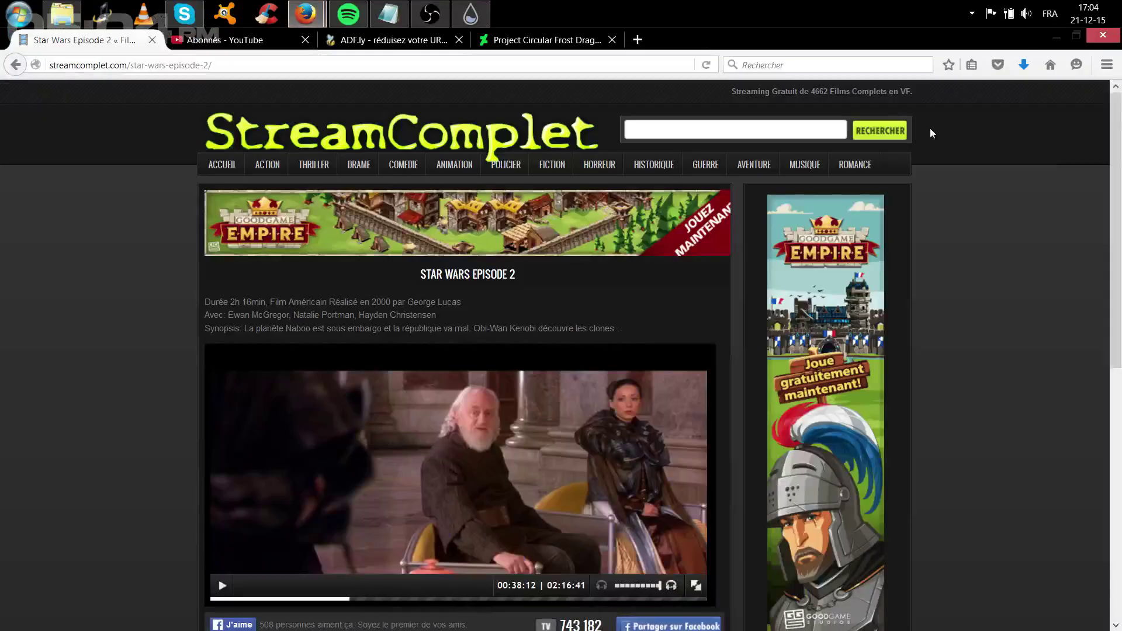
Restore Firefox and play the Star Wars film full screen.
left_click(314, 14)
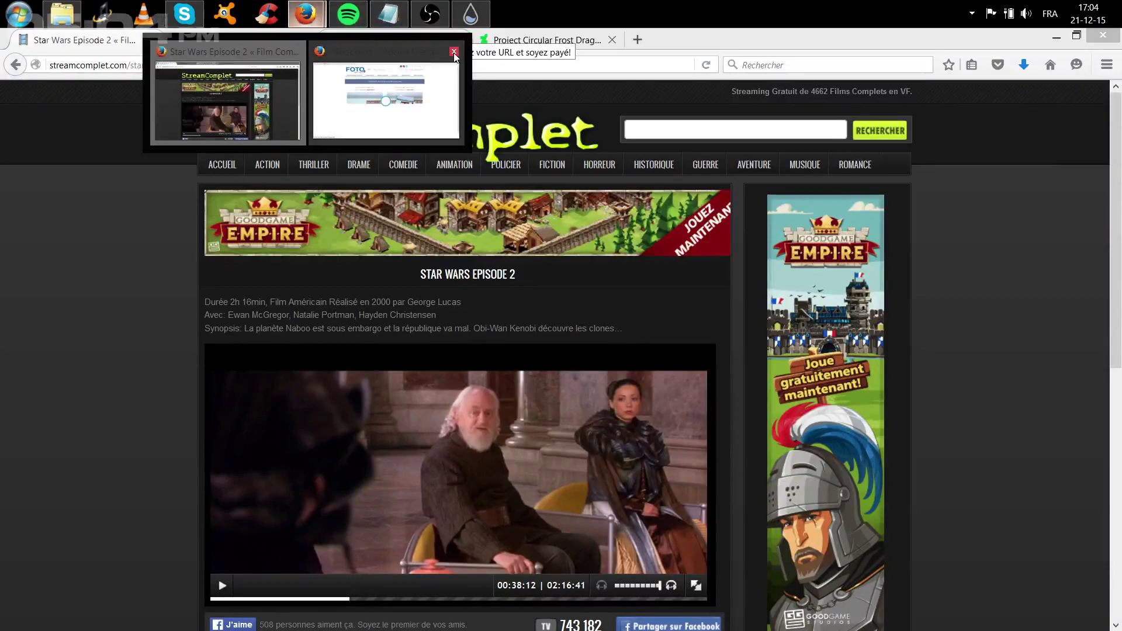
left_click(417, 47)
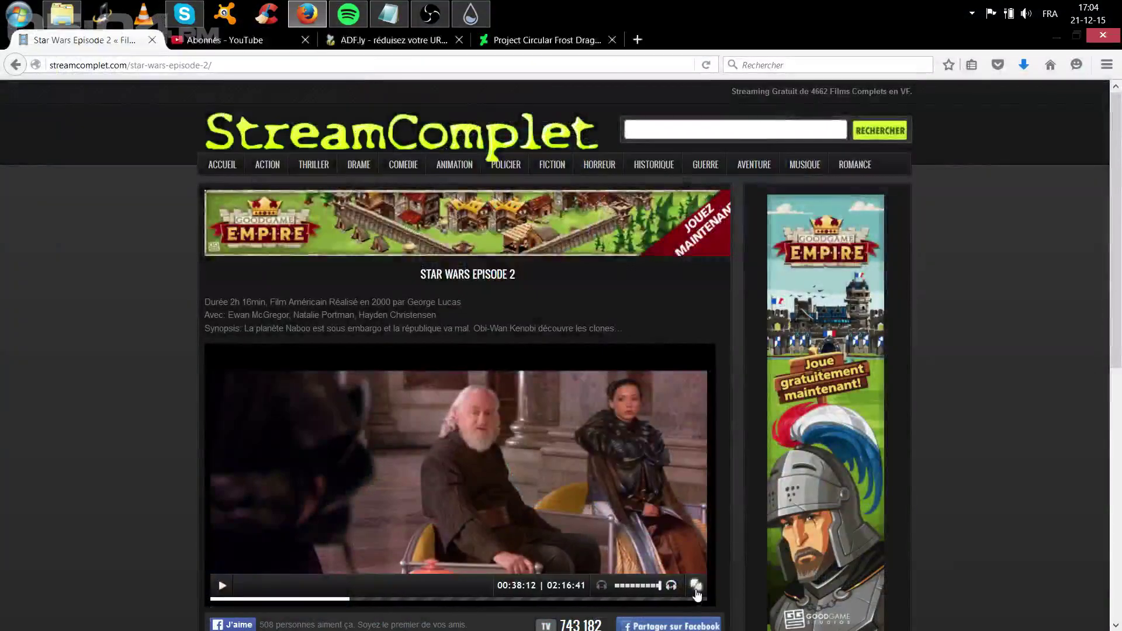
left_click(695, 585)
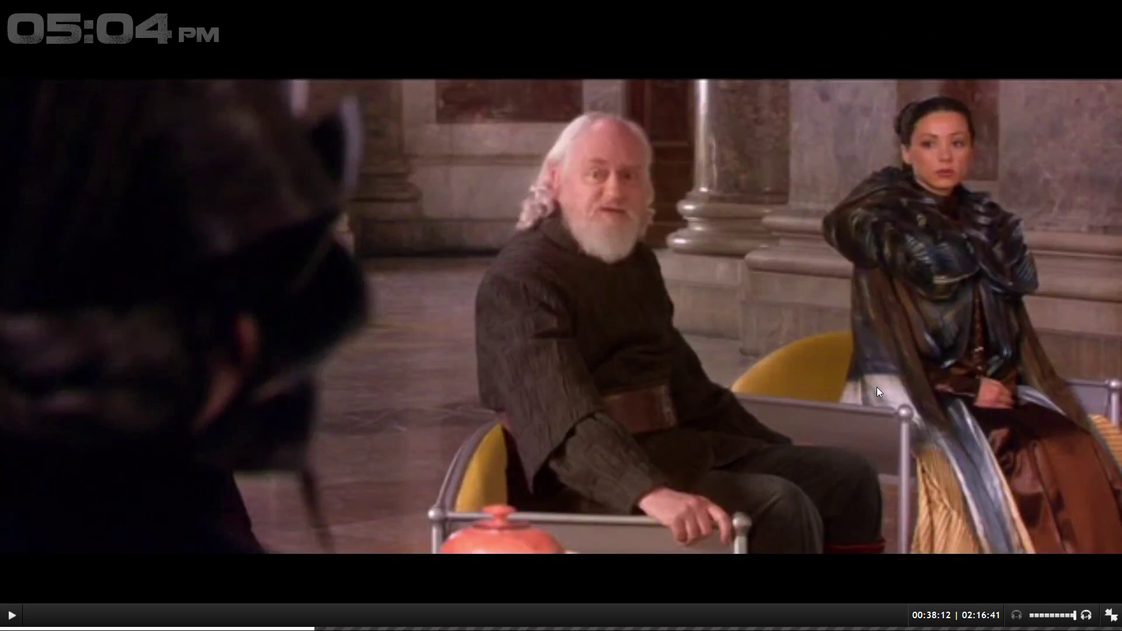
Open the Charcoal Clock.ini skin in the Rainmeter skin manager.
right_click(167, 34)
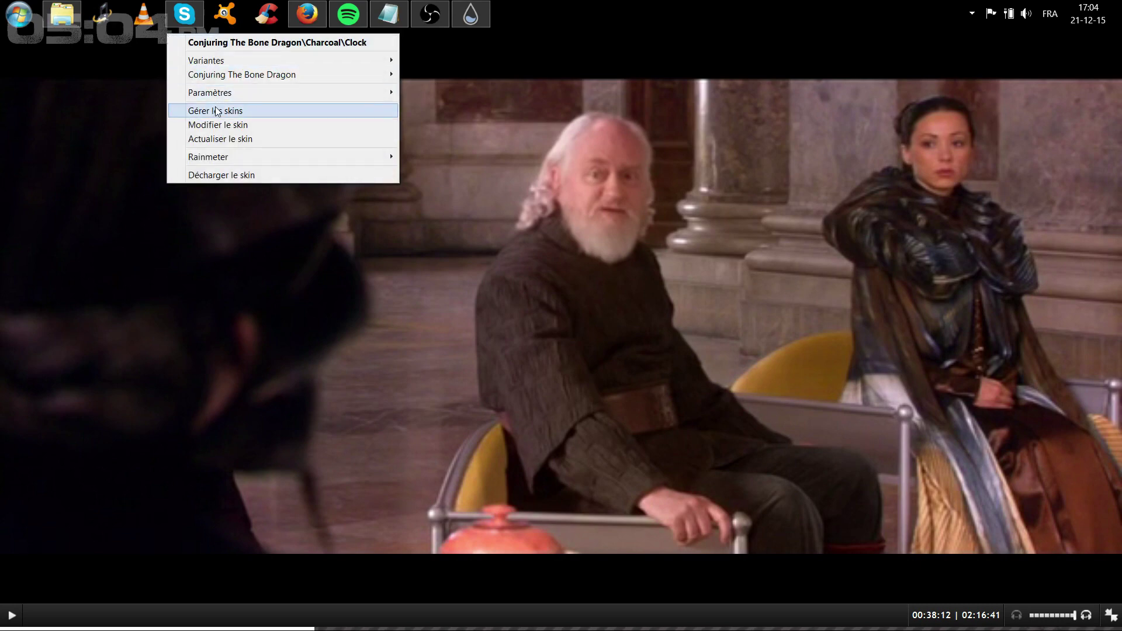
left_click(216, 110)
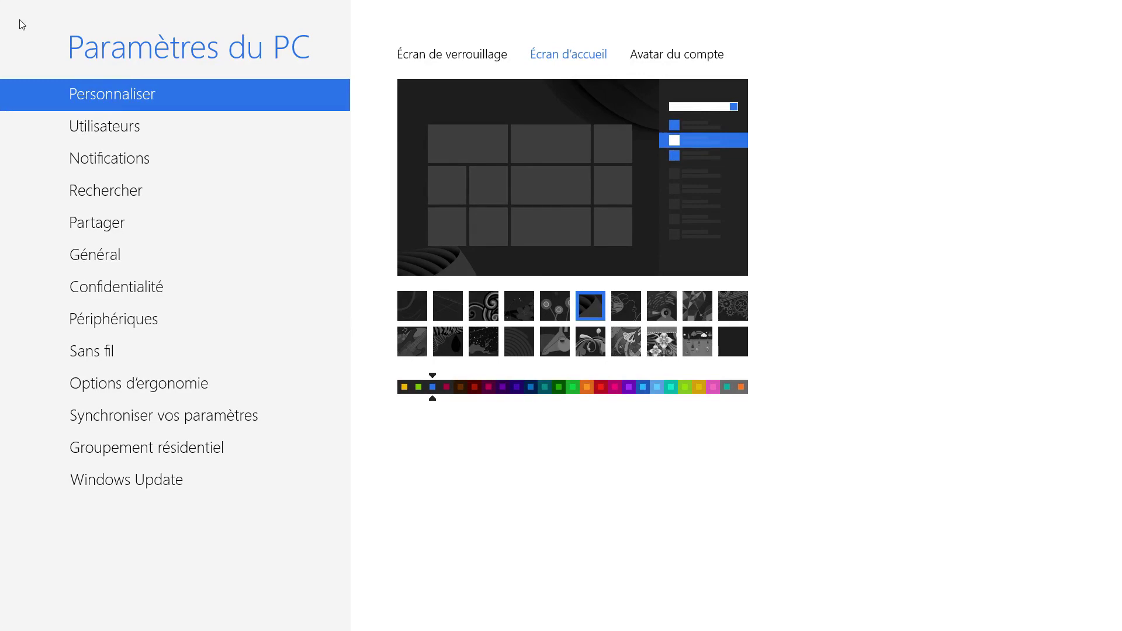
left_click(9, 15)
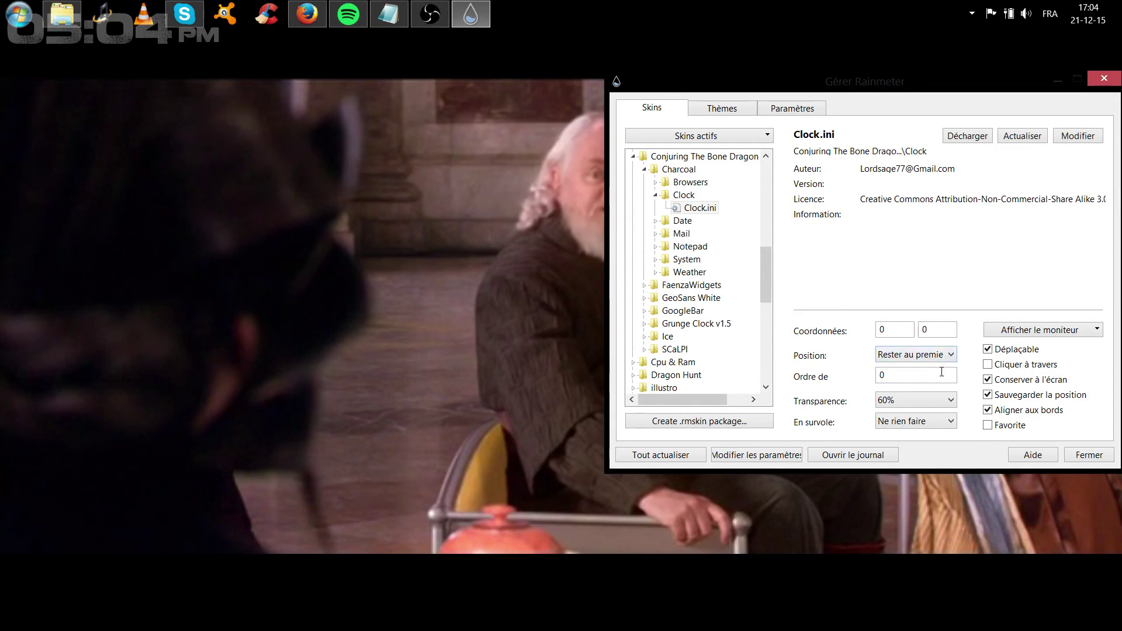
Set the Clock.ini skin's transparency to 70%.
left_click(924, 394)
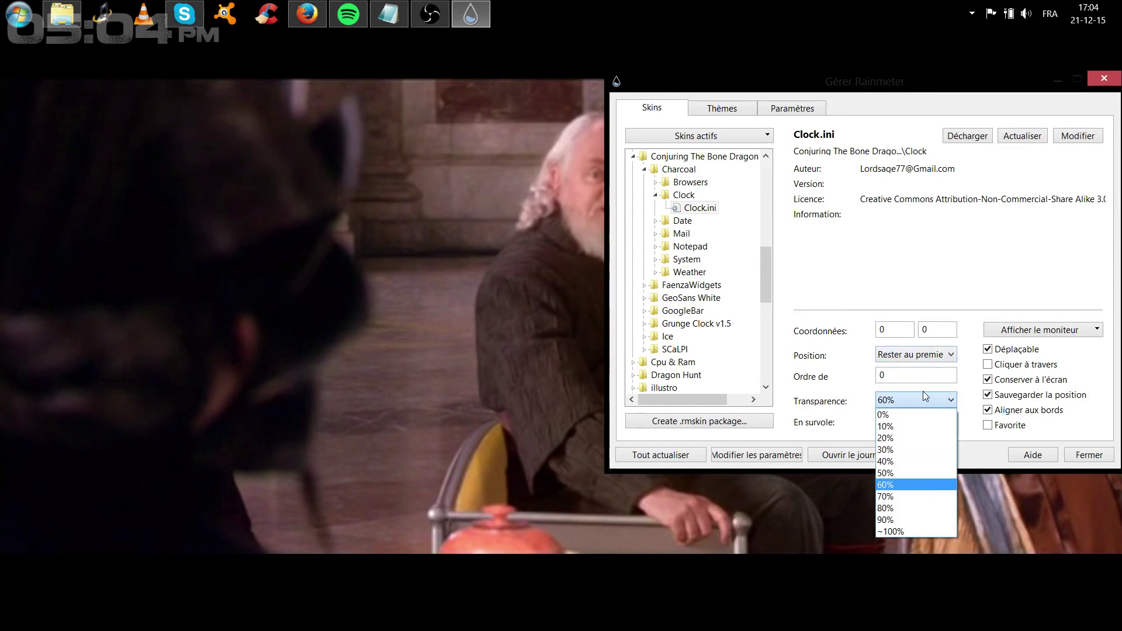
left_click(910, 415)
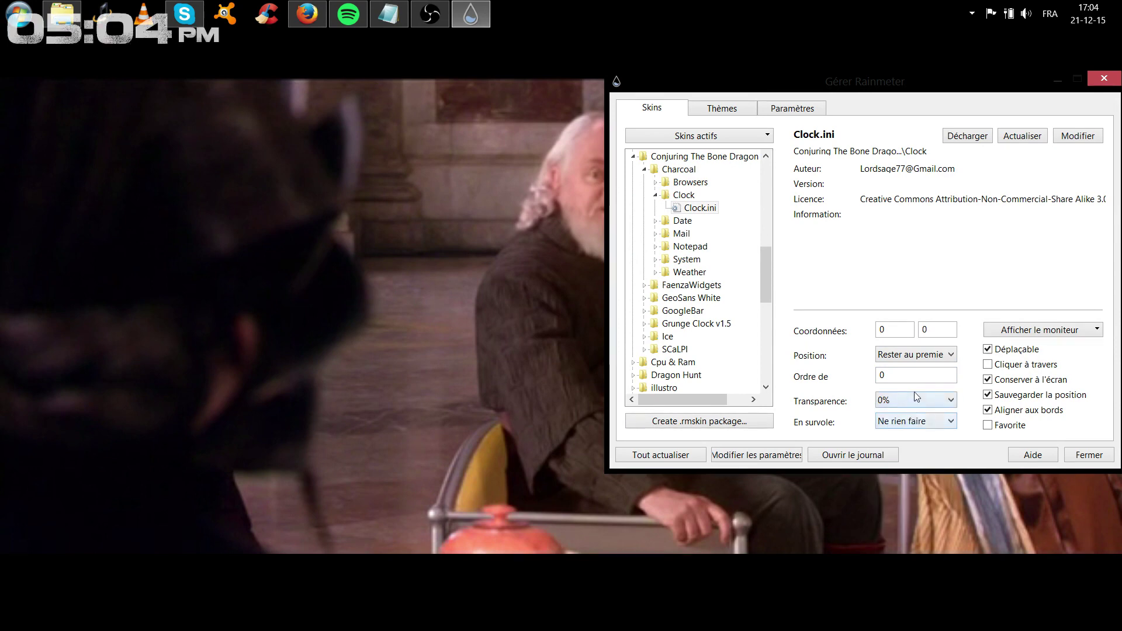
left_click(913, 407)
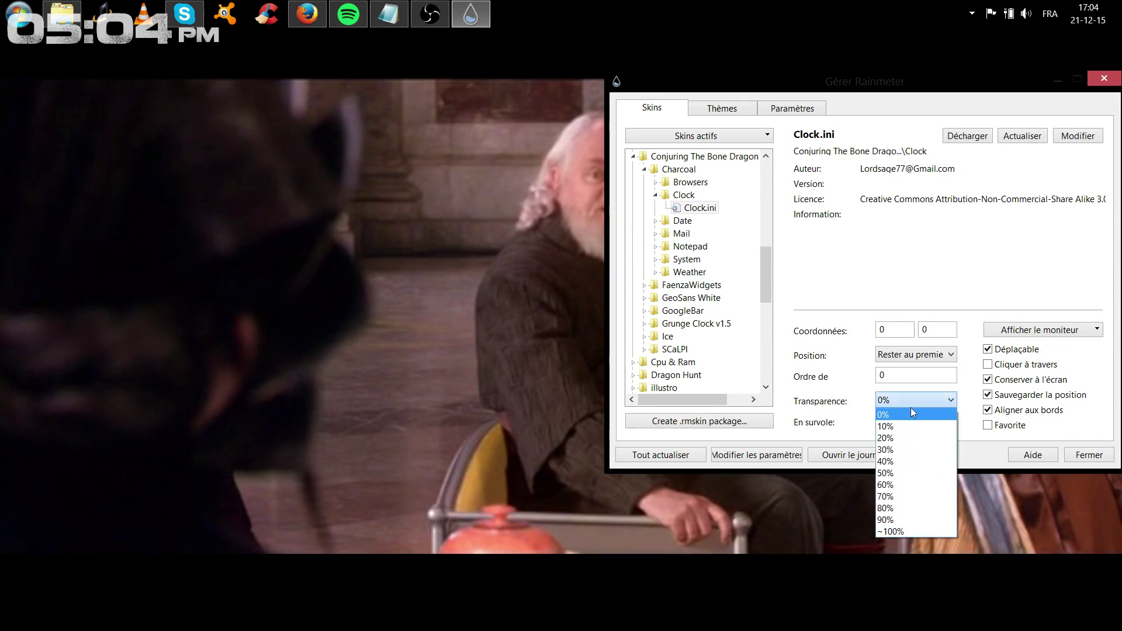
left_click(889, 504)
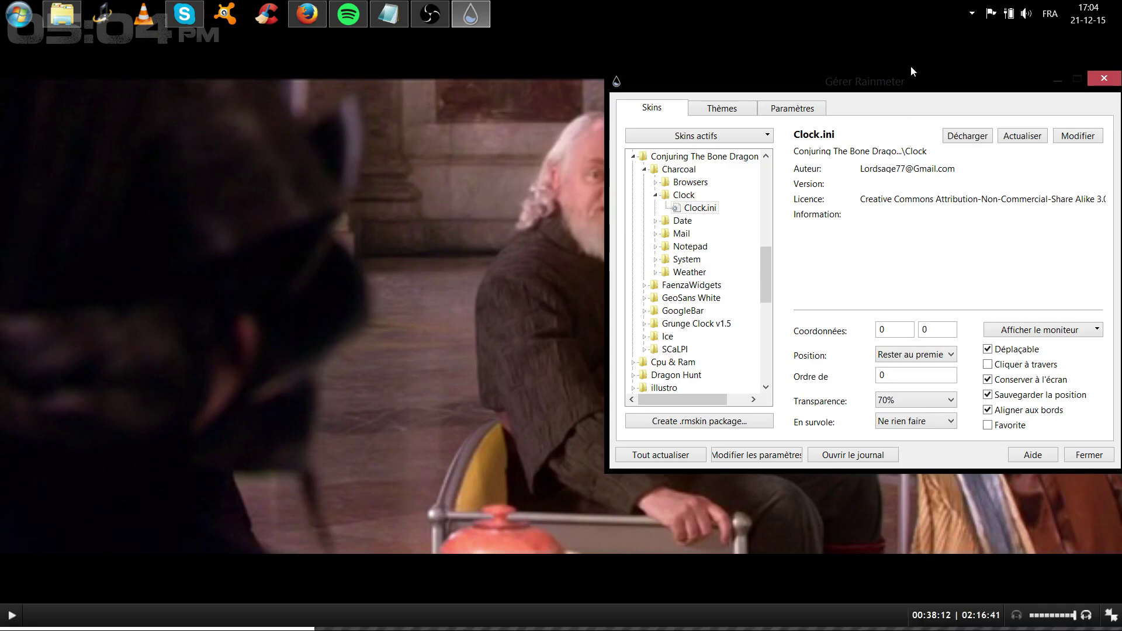
Exit the video's full screen and minimize Firefox to reveal the desktop.
double_click(305, 356)
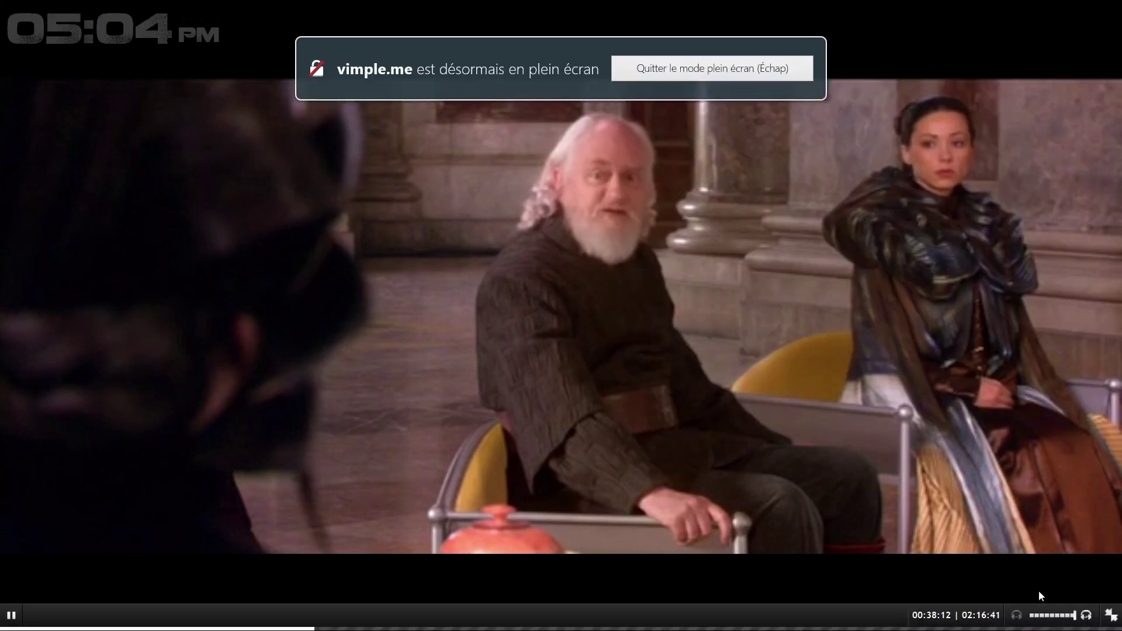
left_click(1111, 615)
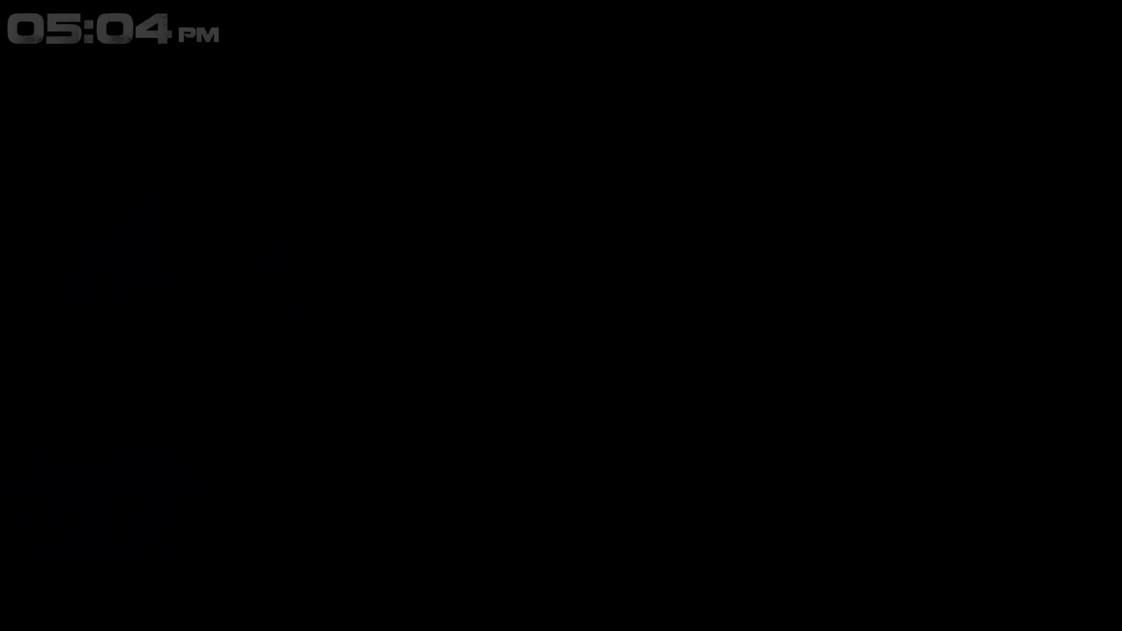
left_click(1055, 36)
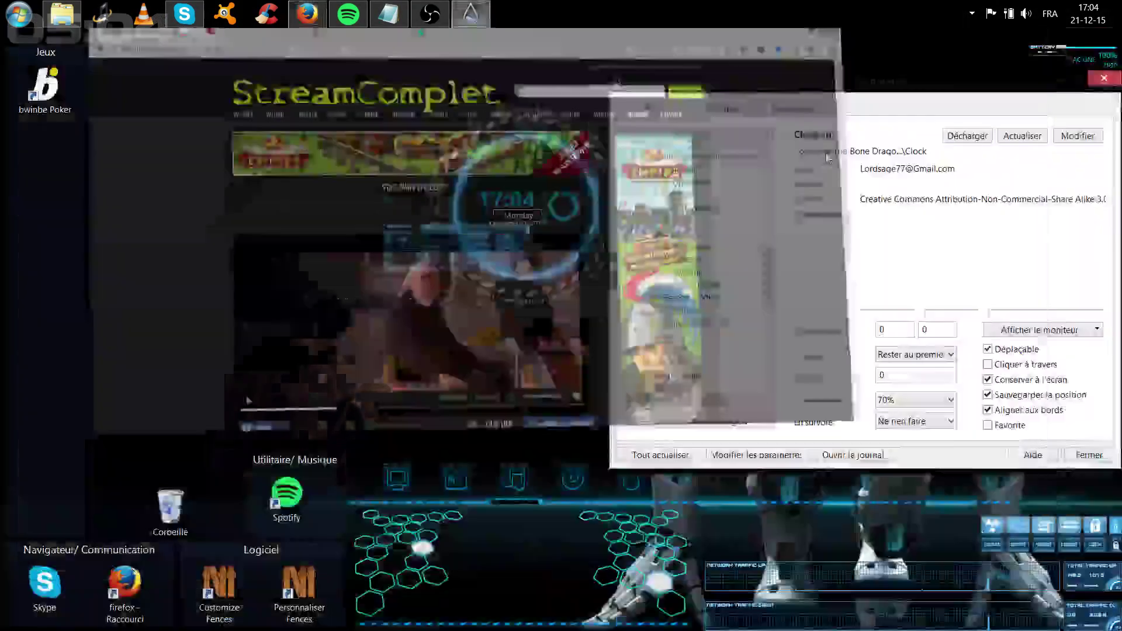